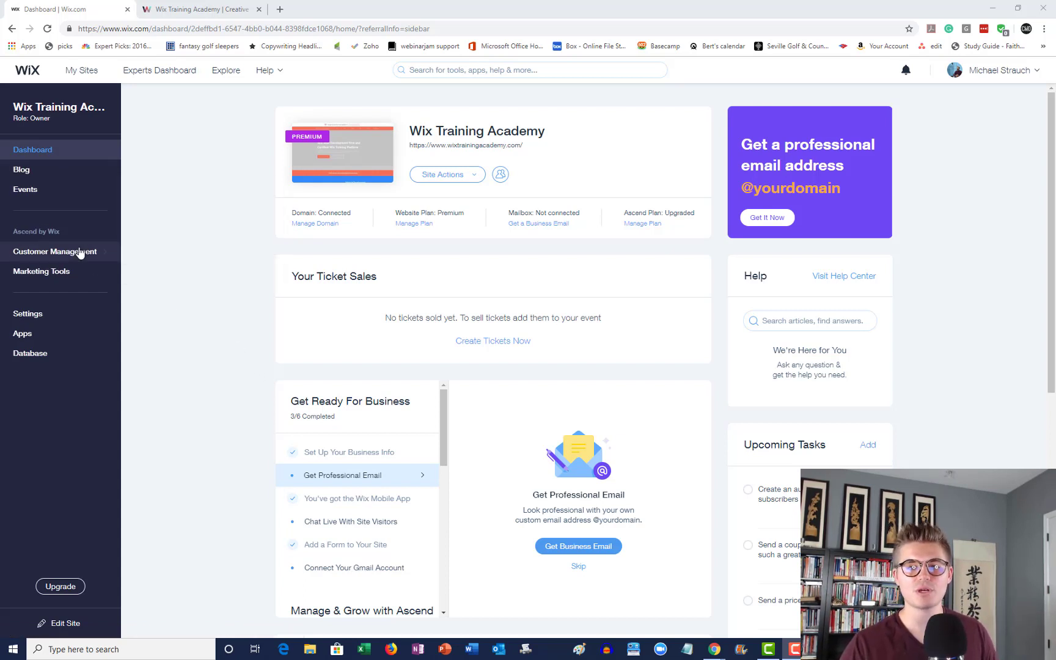
- Go to Customer Management > Price Quotes and check the More Actions menu
click(87, 252)
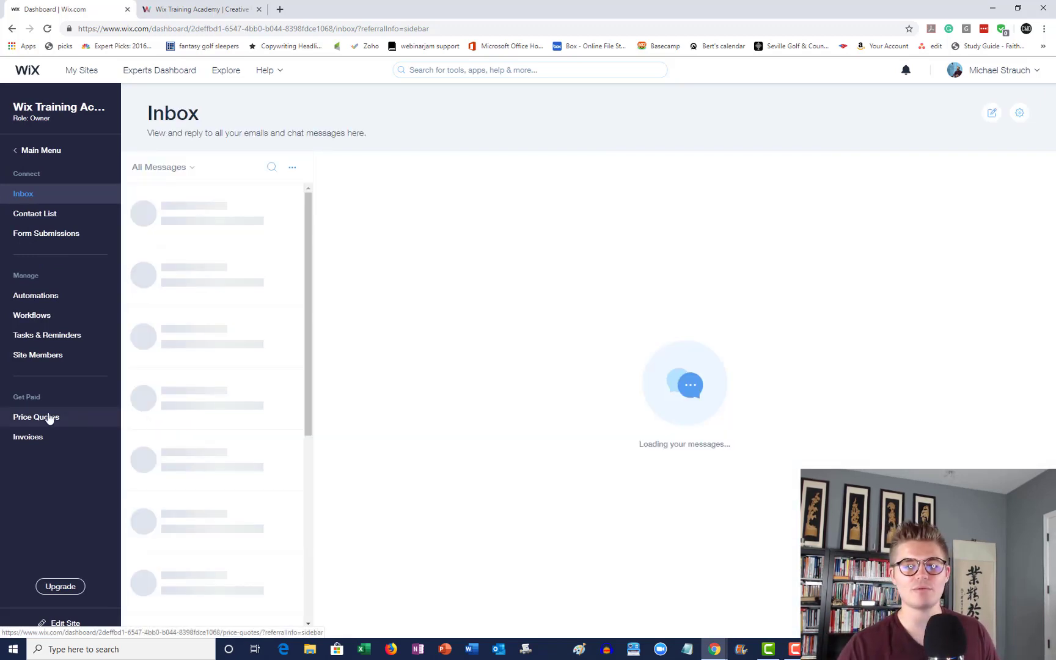
click(49, 419)
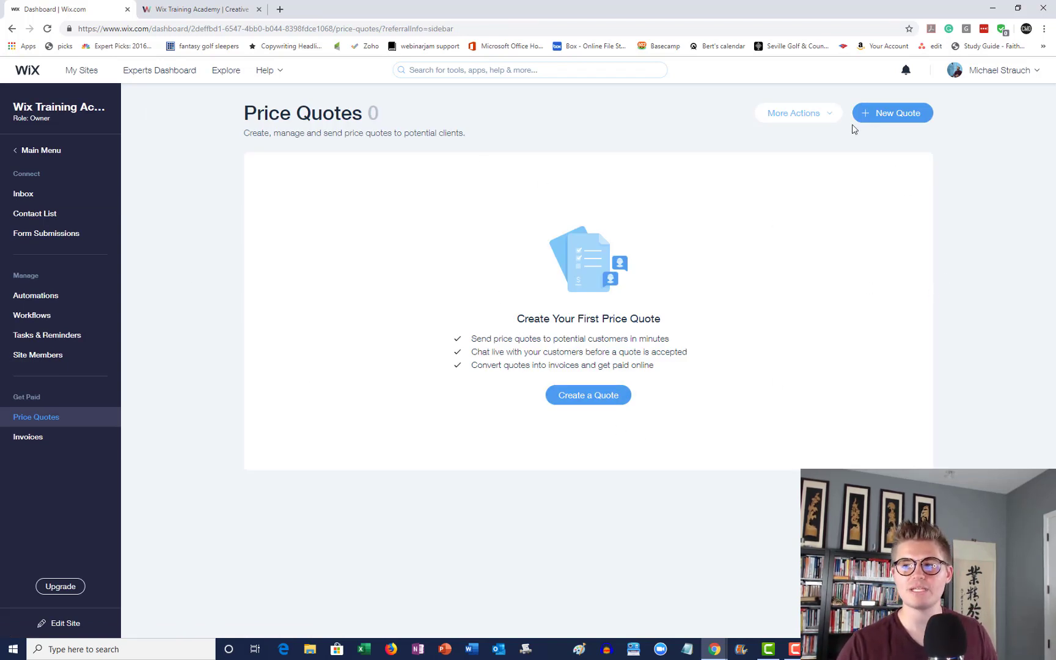
click(823, 116)
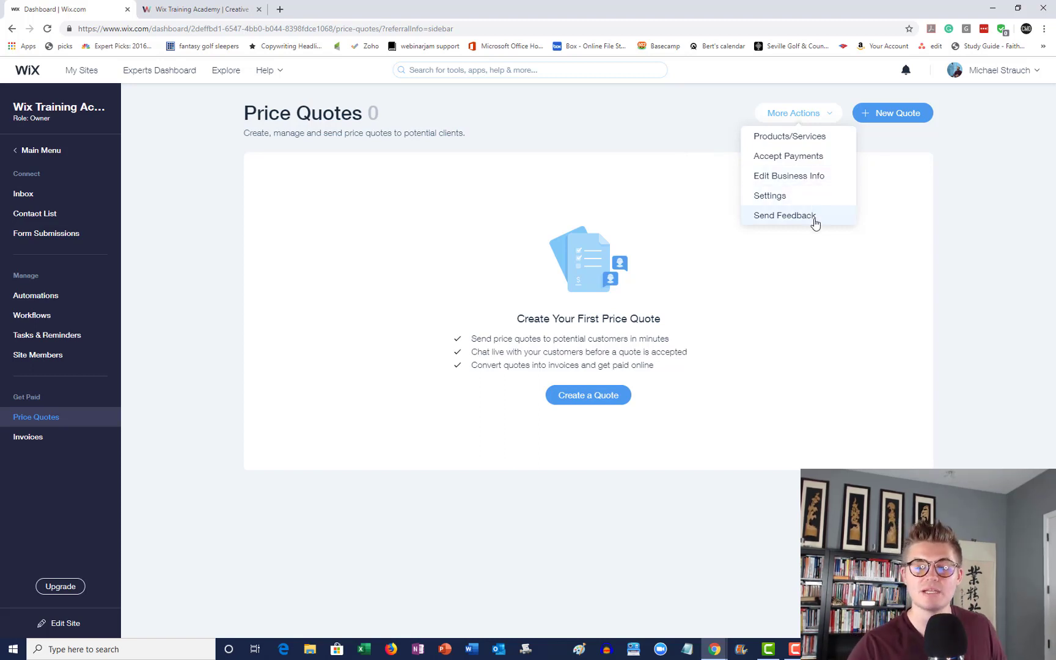
click(821, 115)
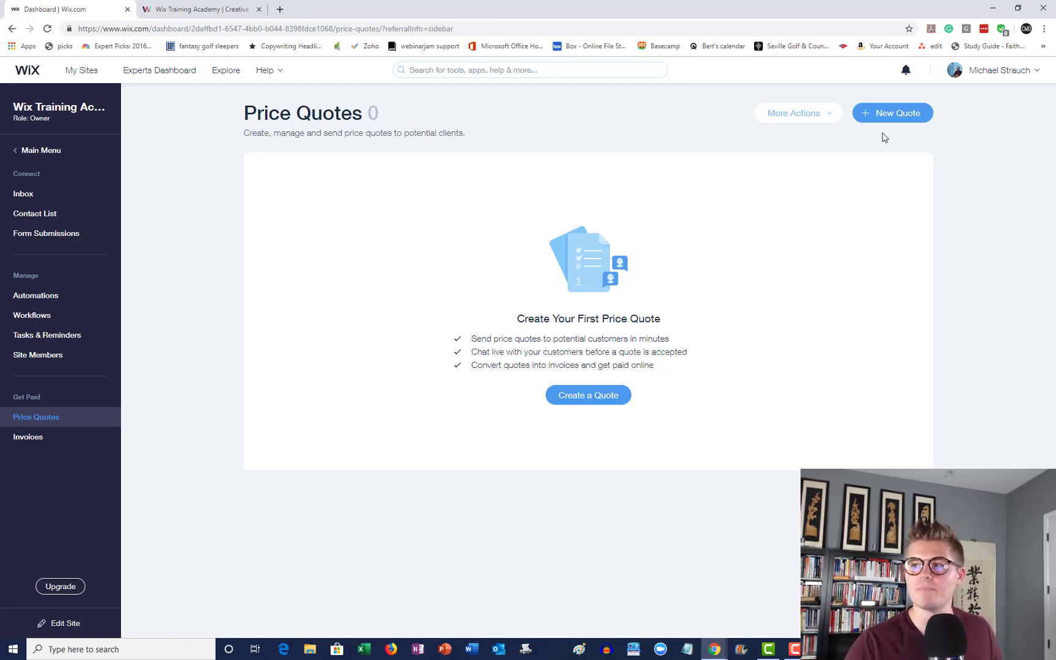
- Start a new quote and enter the title 'Web Development Platform'
click(888, 118)
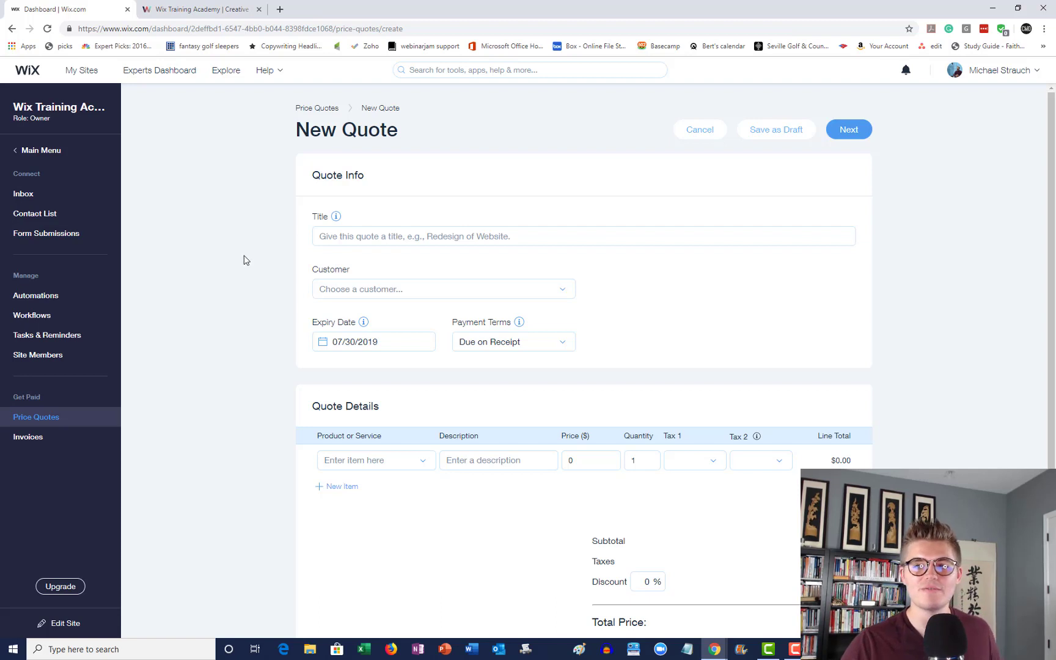
click(446, 242)
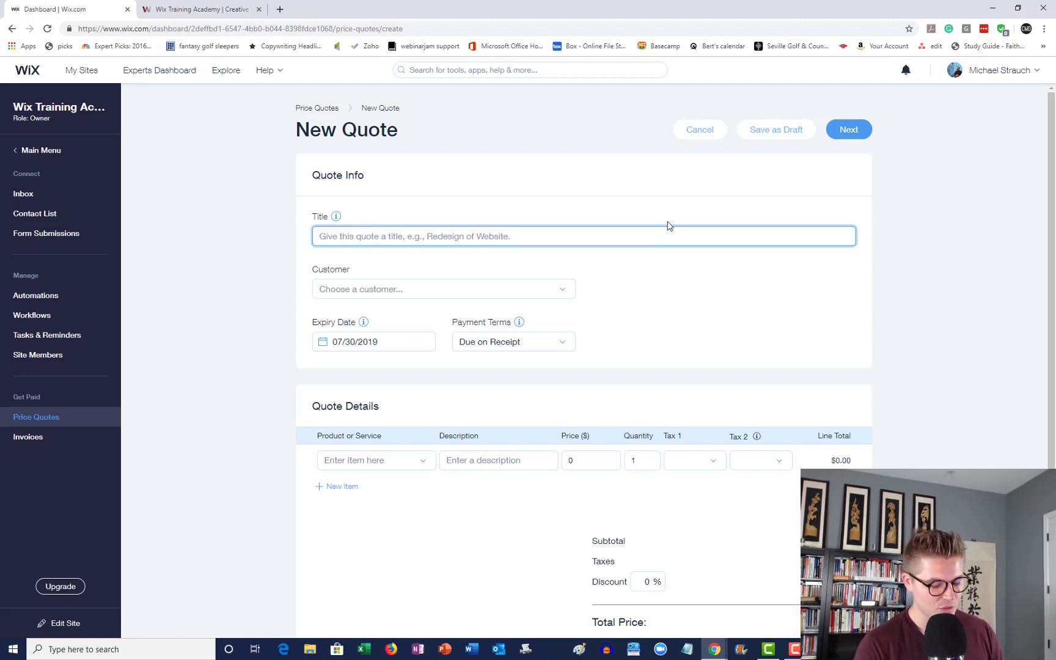
text(Web D)
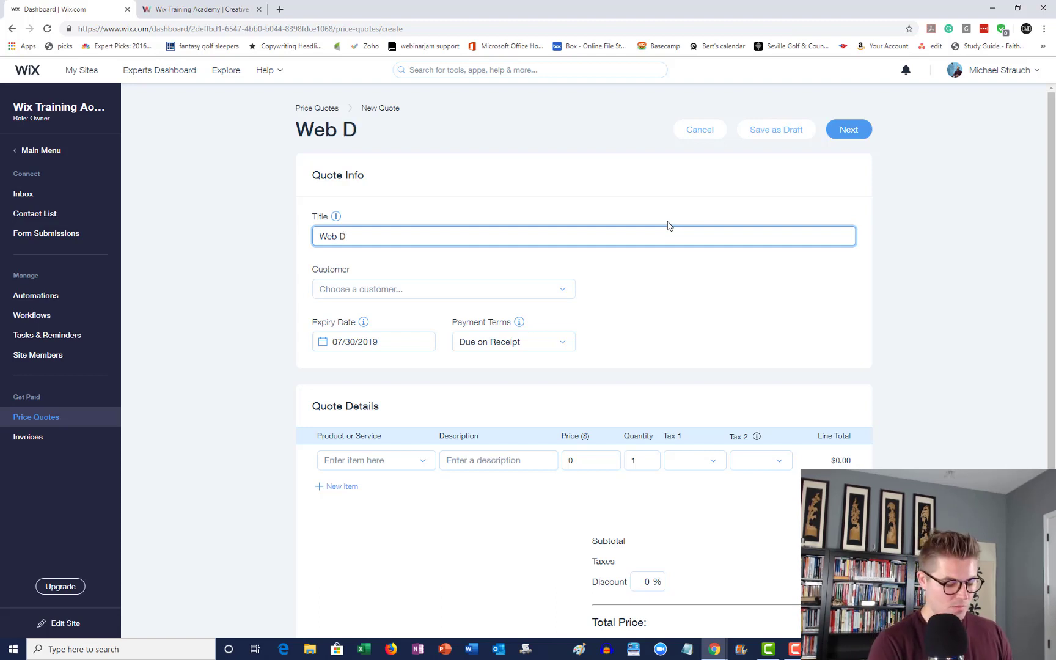
text(evelopment )
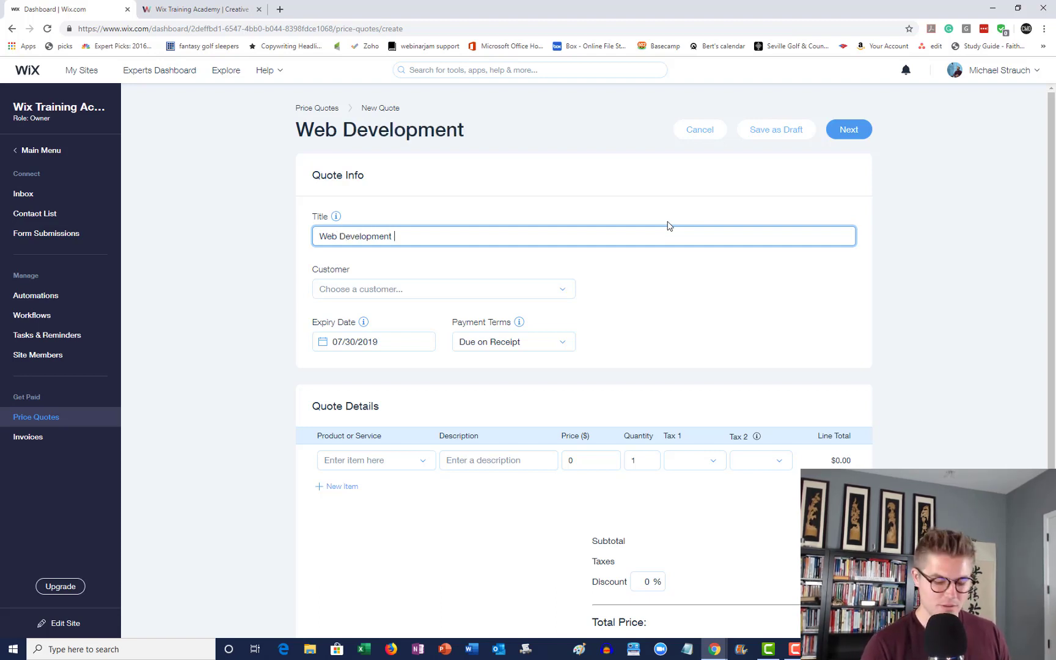
text(Platform)
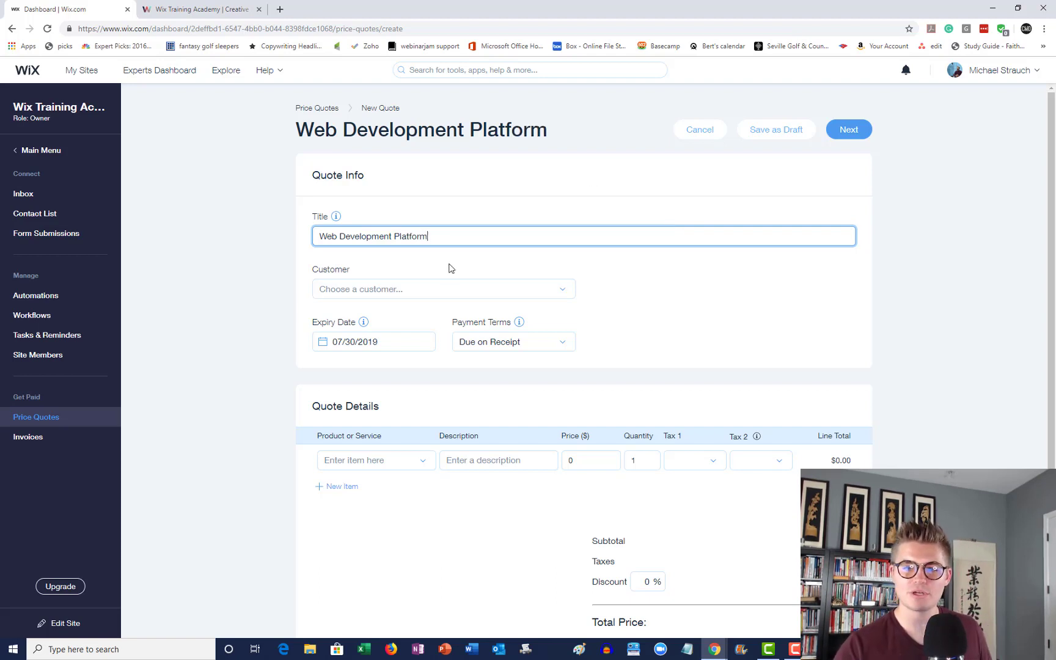
- Finish the title, then search for and assign the customer contact to the quote
click(442, 283)
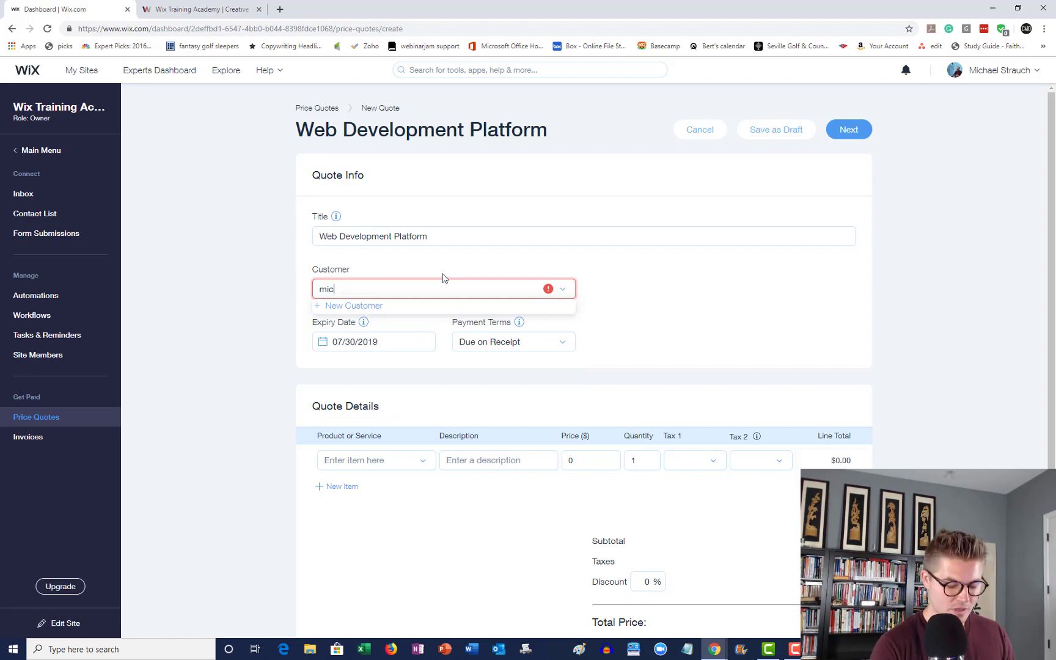
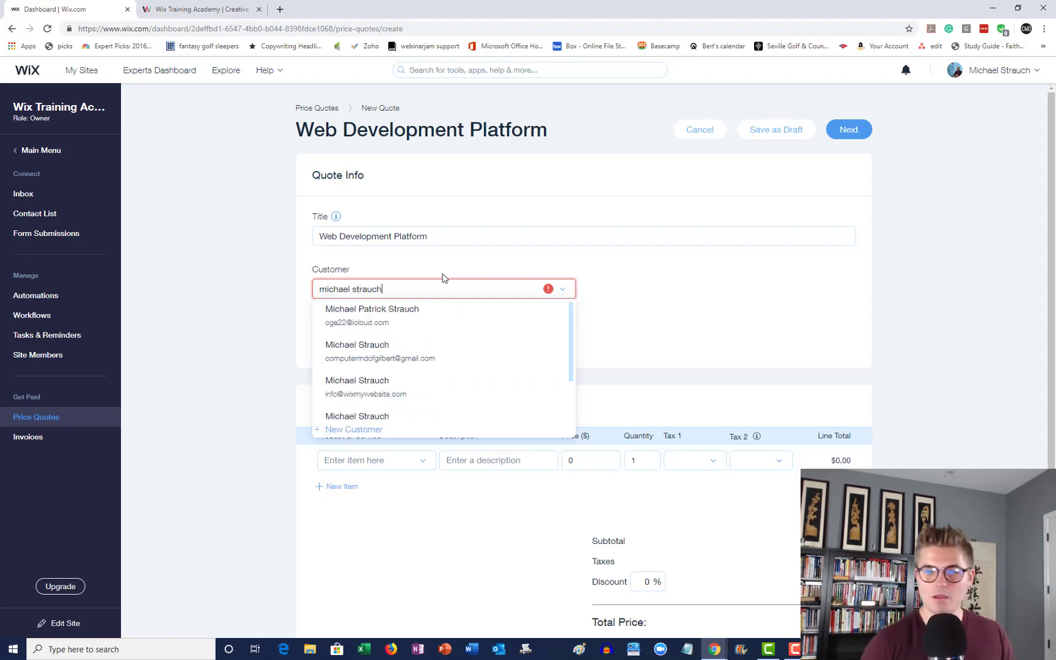
click(401, 389)
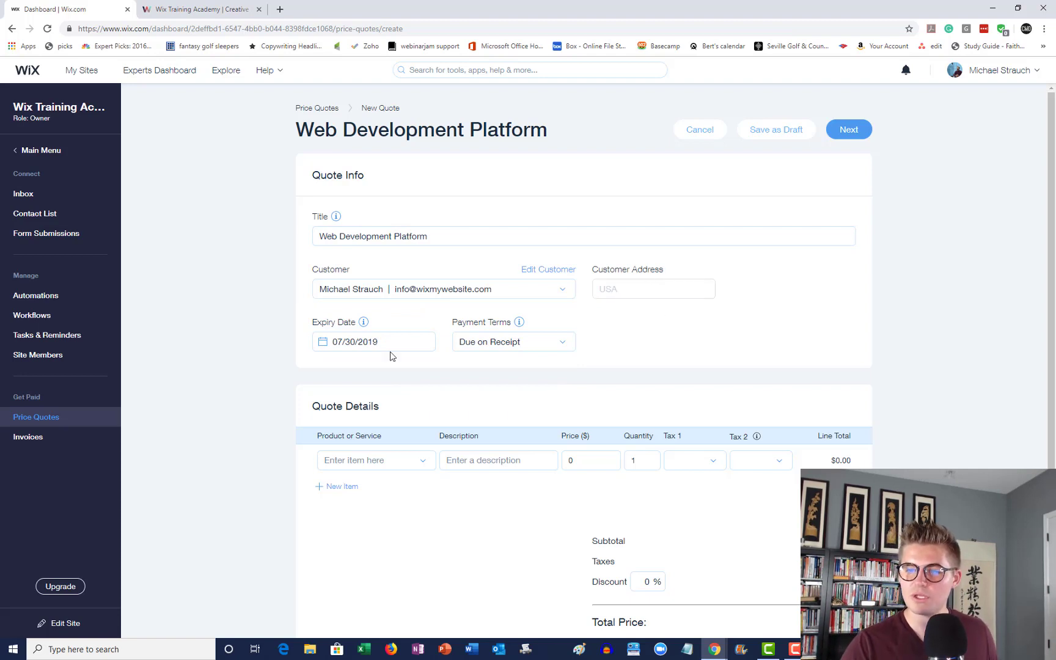
- Set the quote's expiry date to August 1, 2019 (08/01/2019)
click(356, 343)
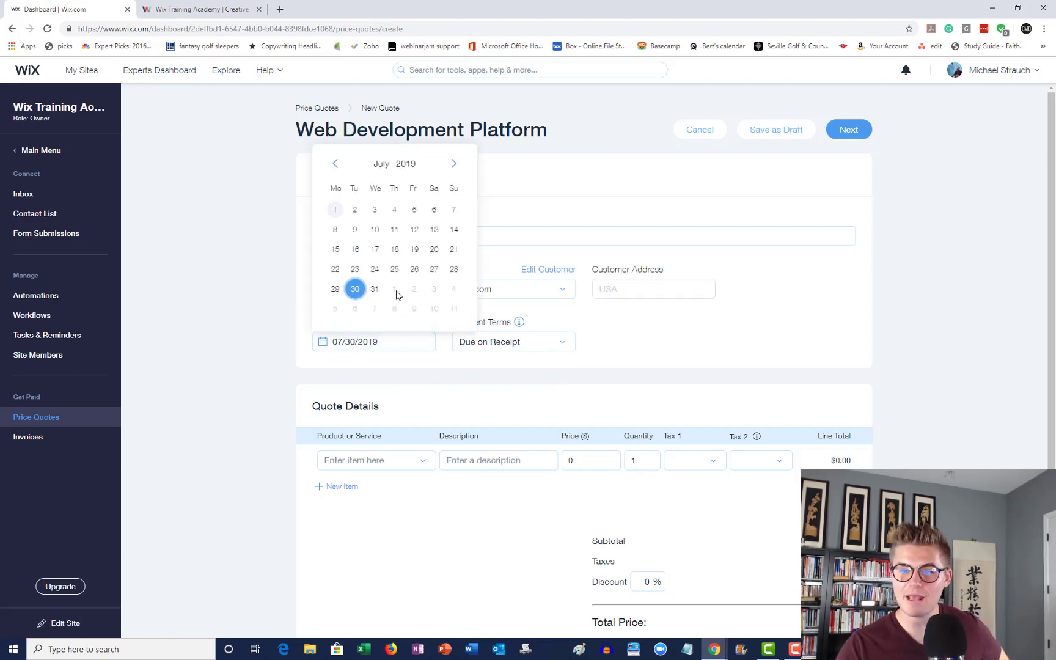
click(454, 163)
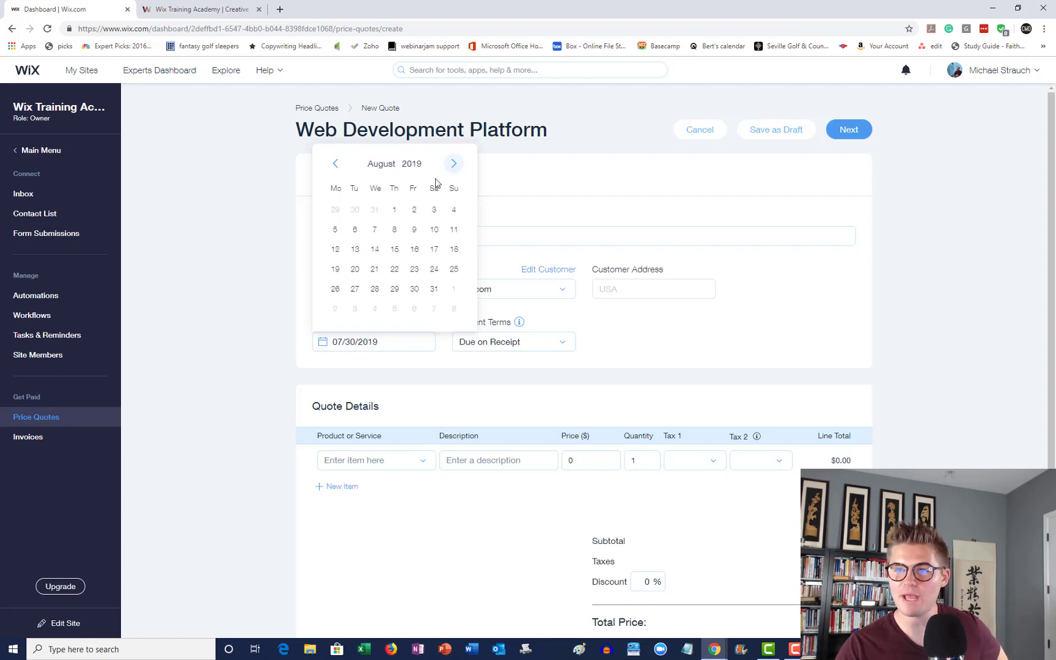
click(395, 211)
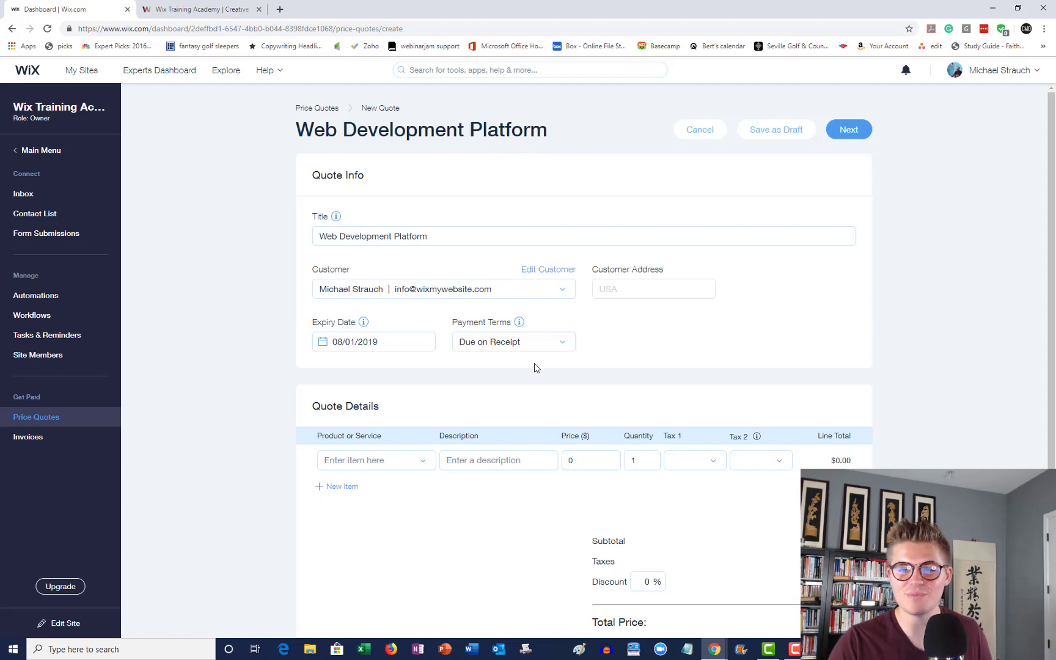
- Set custom payment terms of Net + 3
click(513, 349)
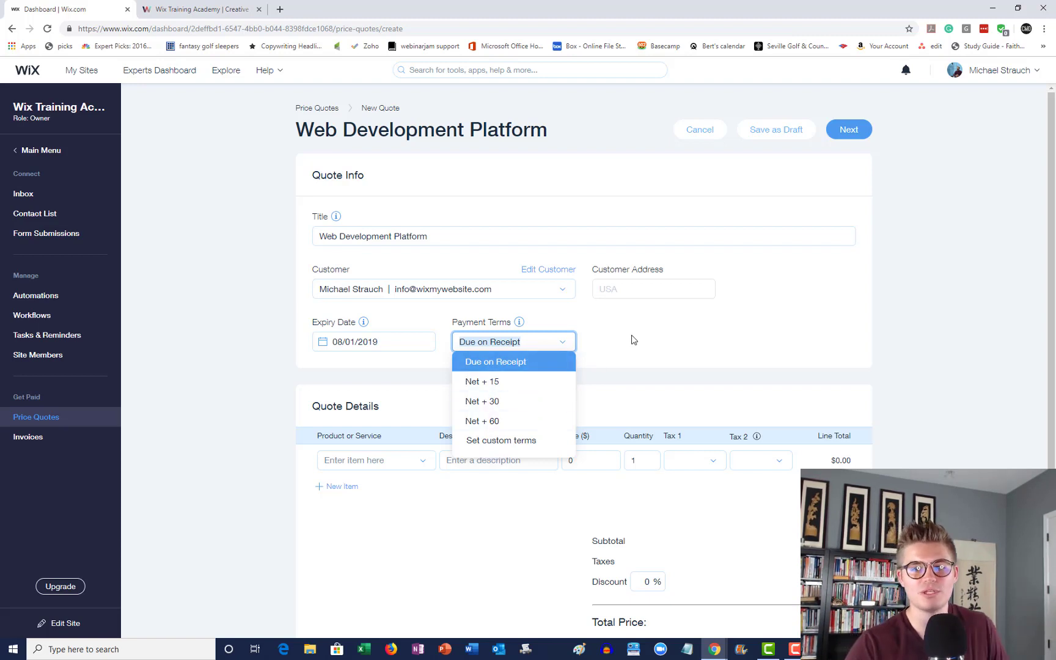
click(532, 440)
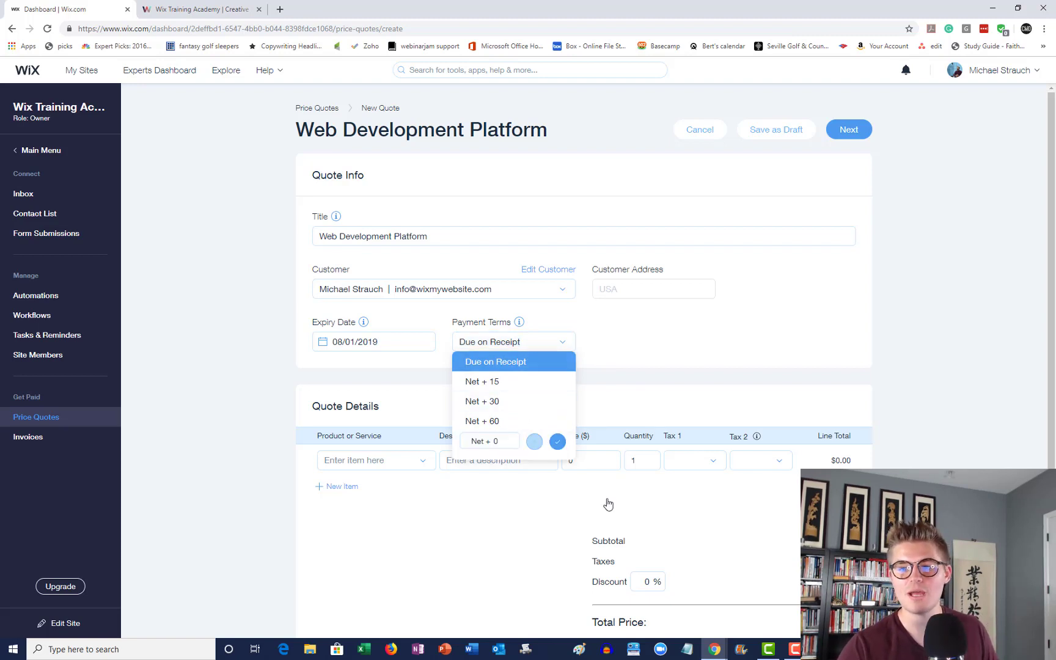
click(511, 441)
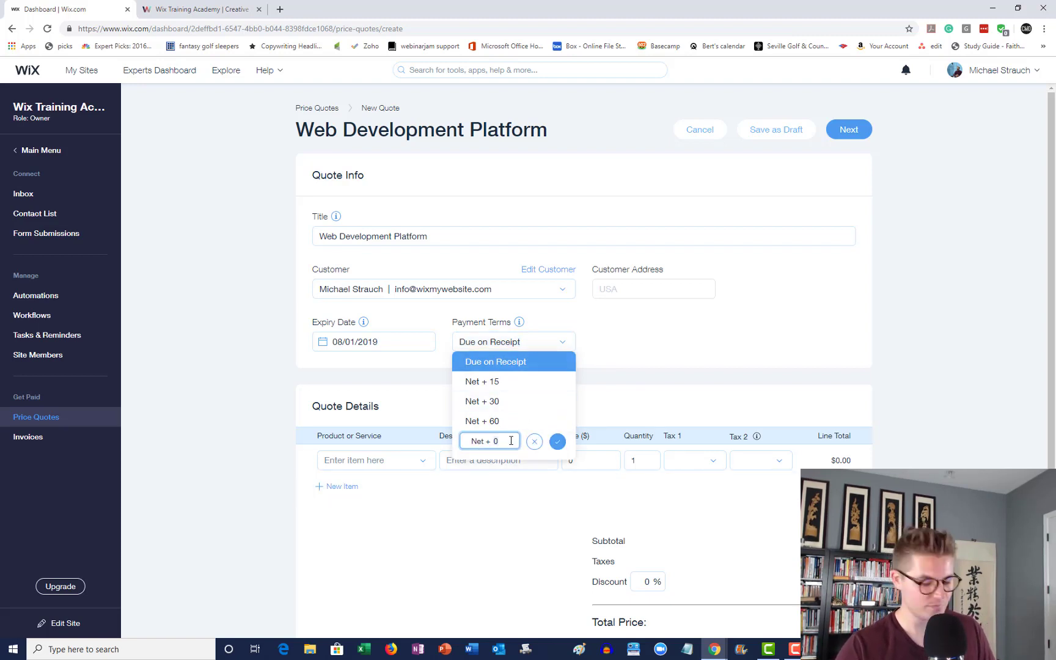
text(3)
click(557, 441)
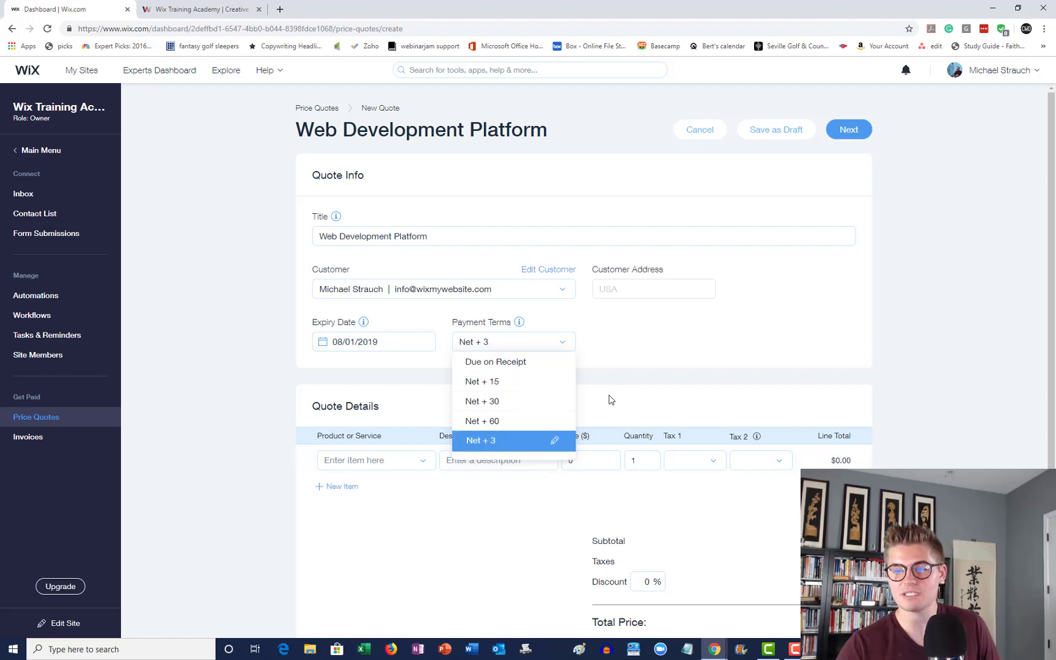
click(620, 323)
- Look at the product list for the first line item without choosing anything
scroll(288, 421, down, 3)
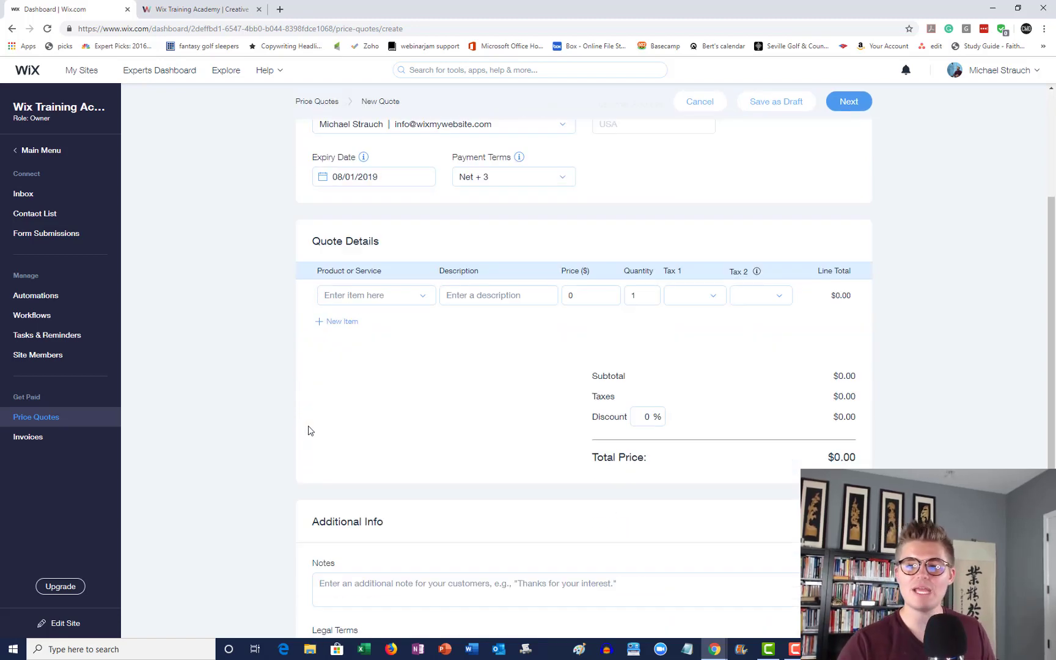
click(392, 292)
click(296, 289)
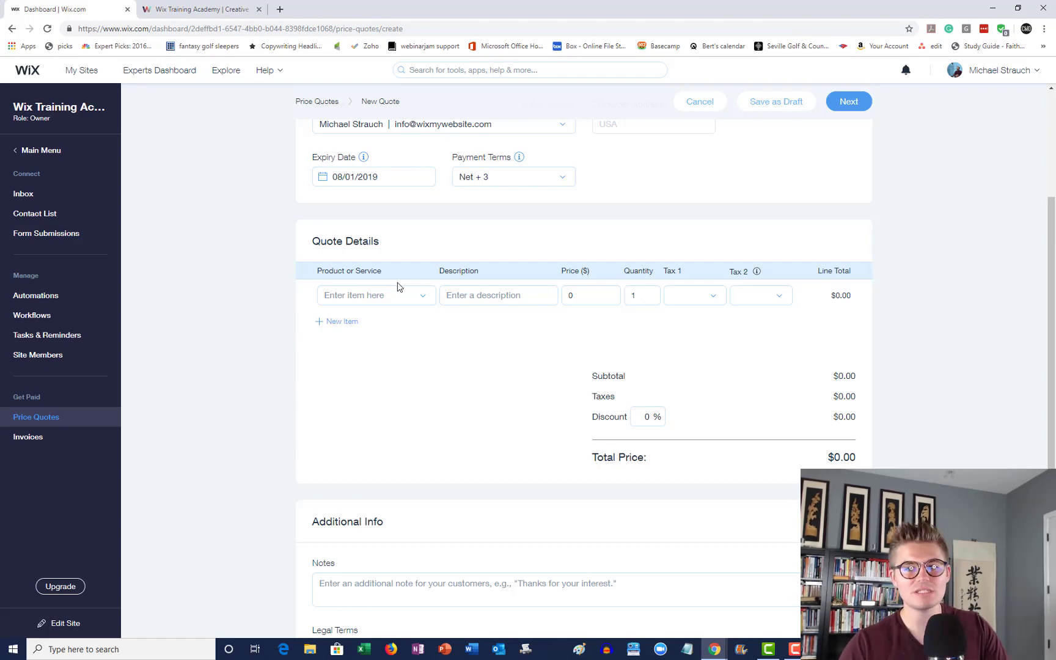
- Create a new product named 'Web Development' and use it on the first line item
click(402, 299)
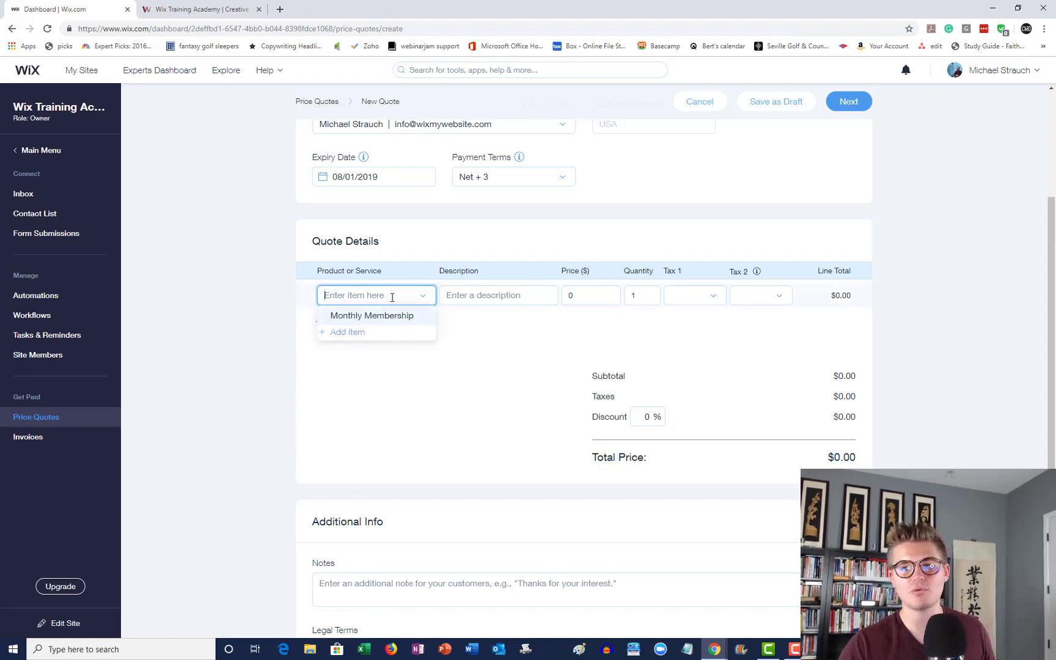
click(348, 332)
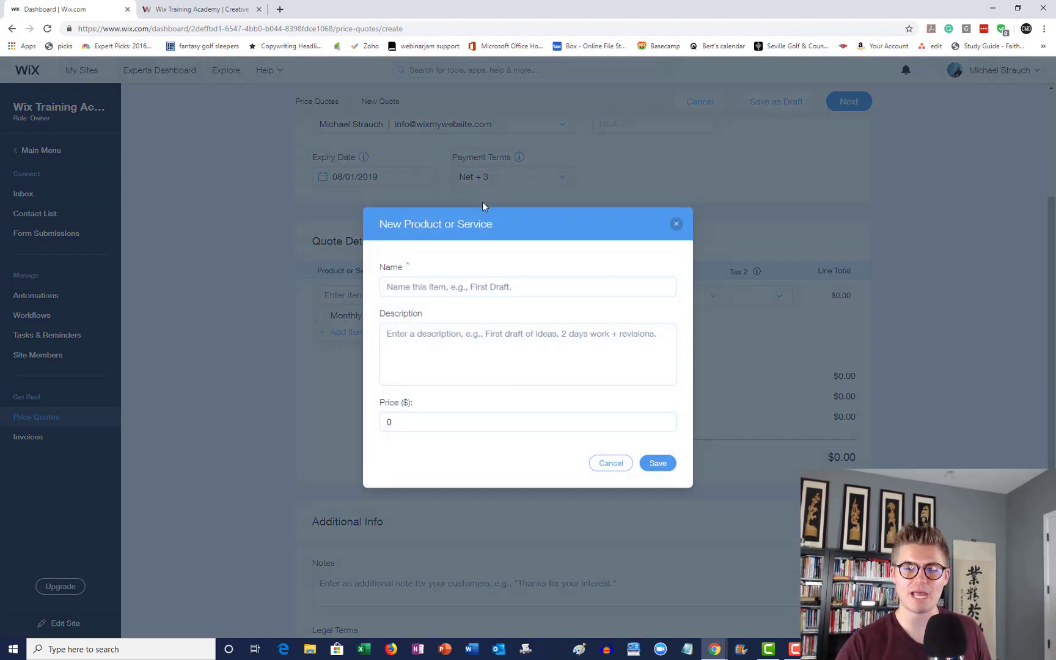
click(489, 286)
text(Web Devekl)
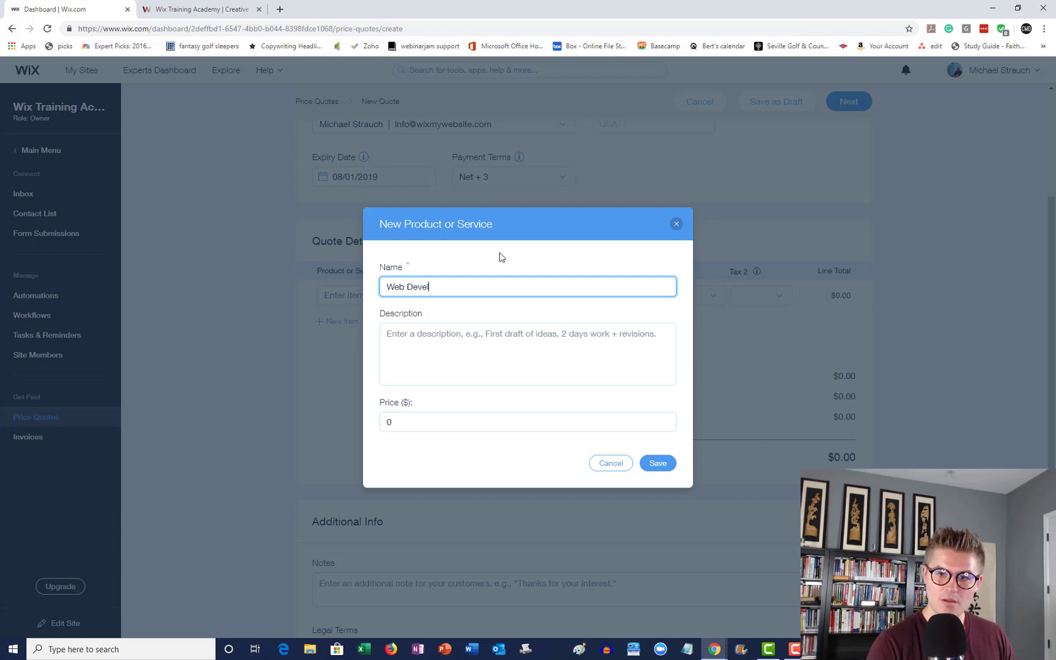
text(opment)
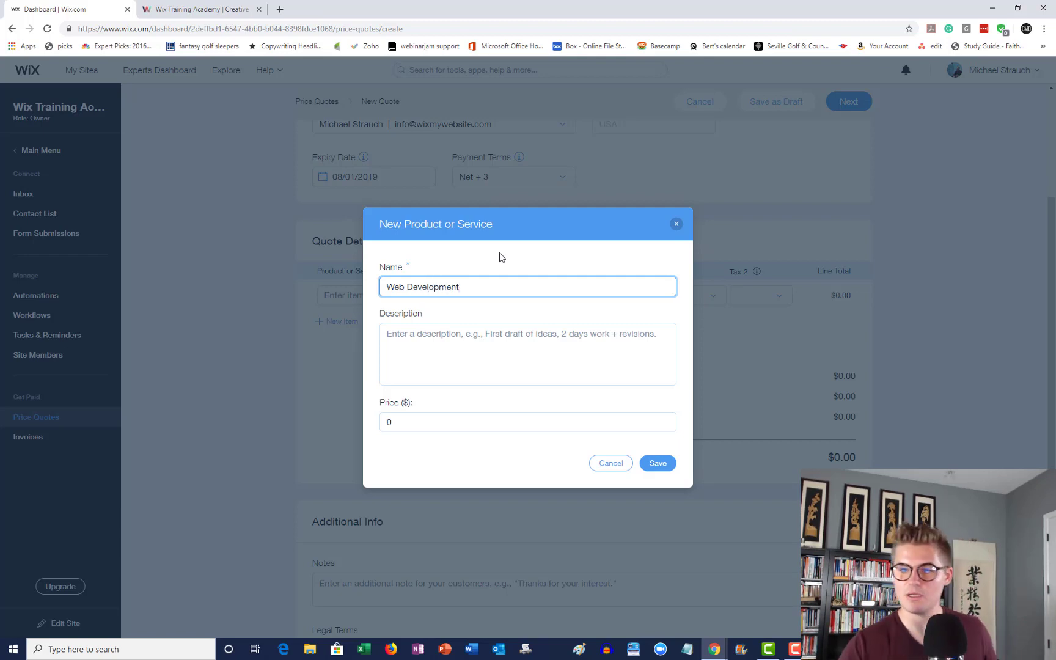
click(479, 335)
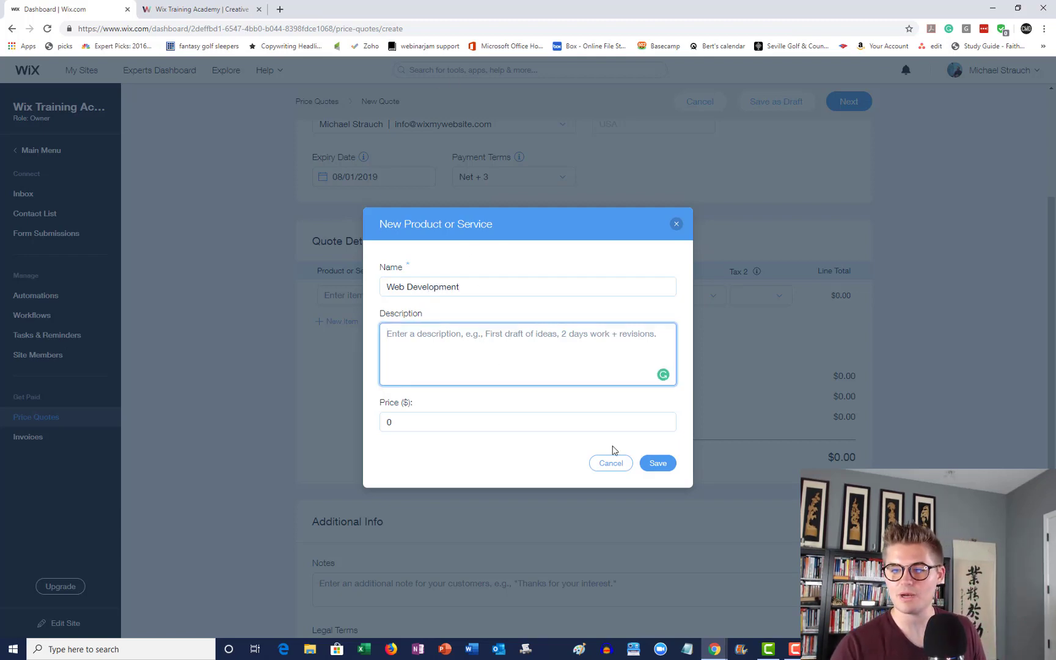
click(655, 464)
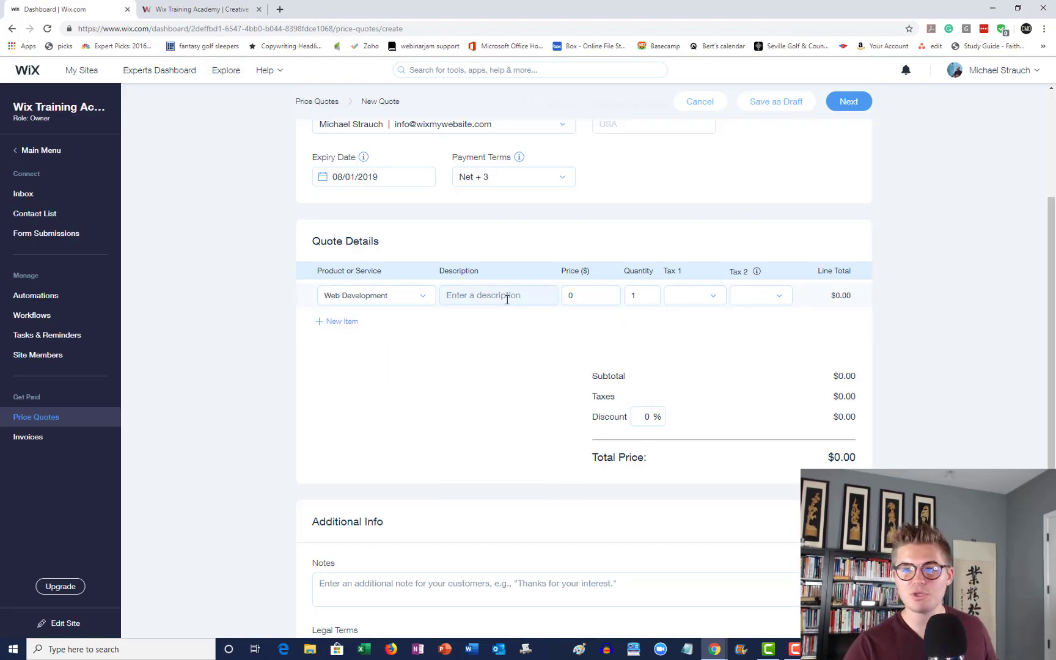
- Price the Web Development line at 20000 with a 10% discount, then remove an extra empty row
click(585, 293)
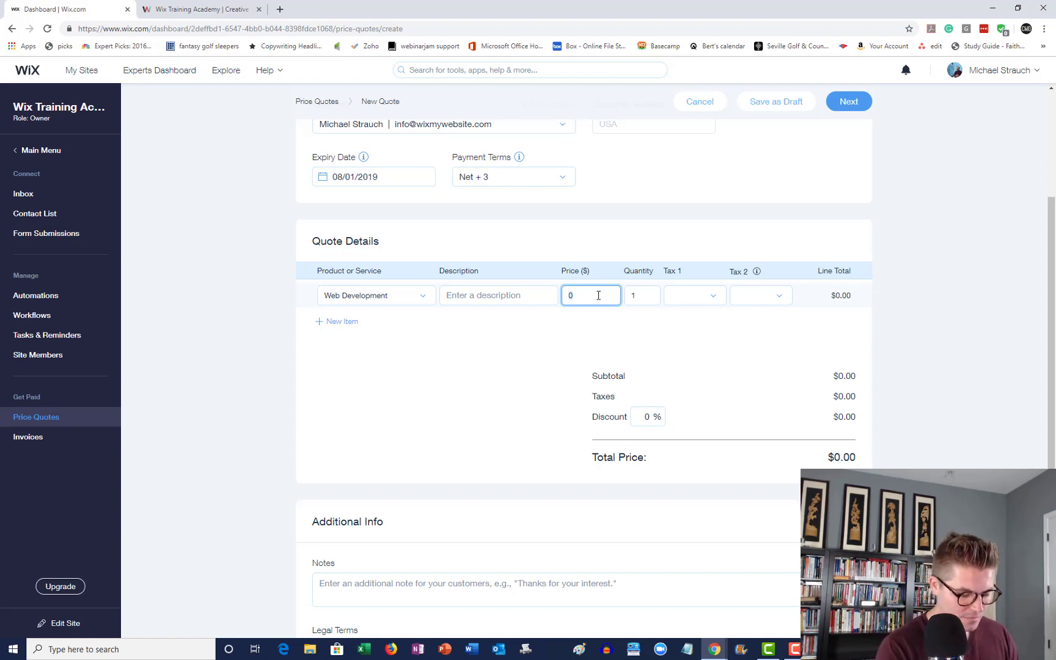
text(2000)
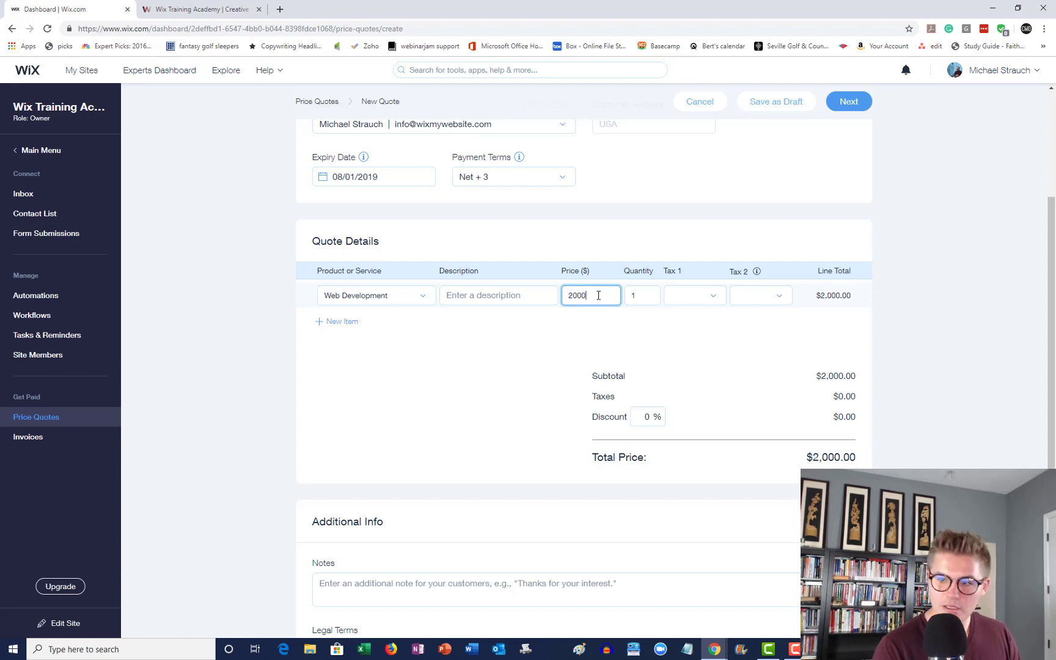
text(0)
click(517, 386)
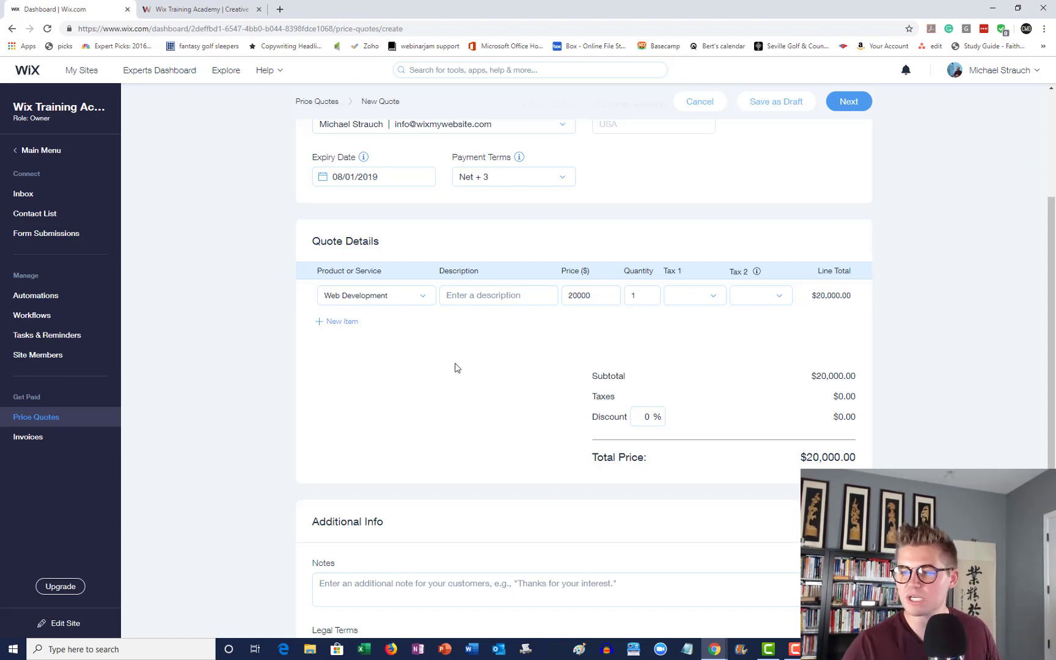
click(650, 424)
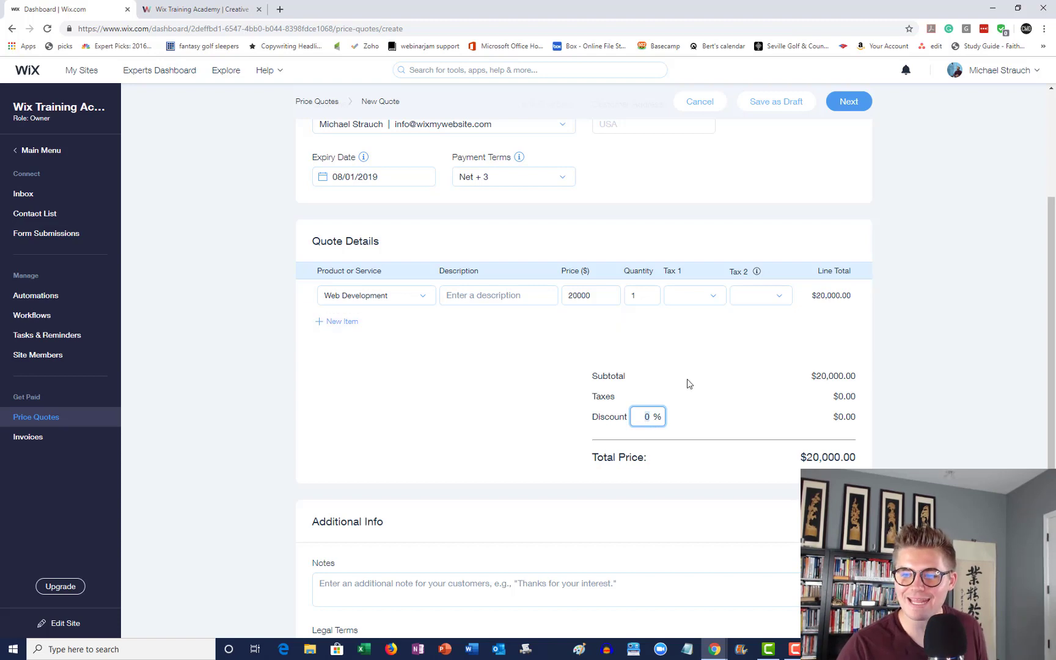
text(1)
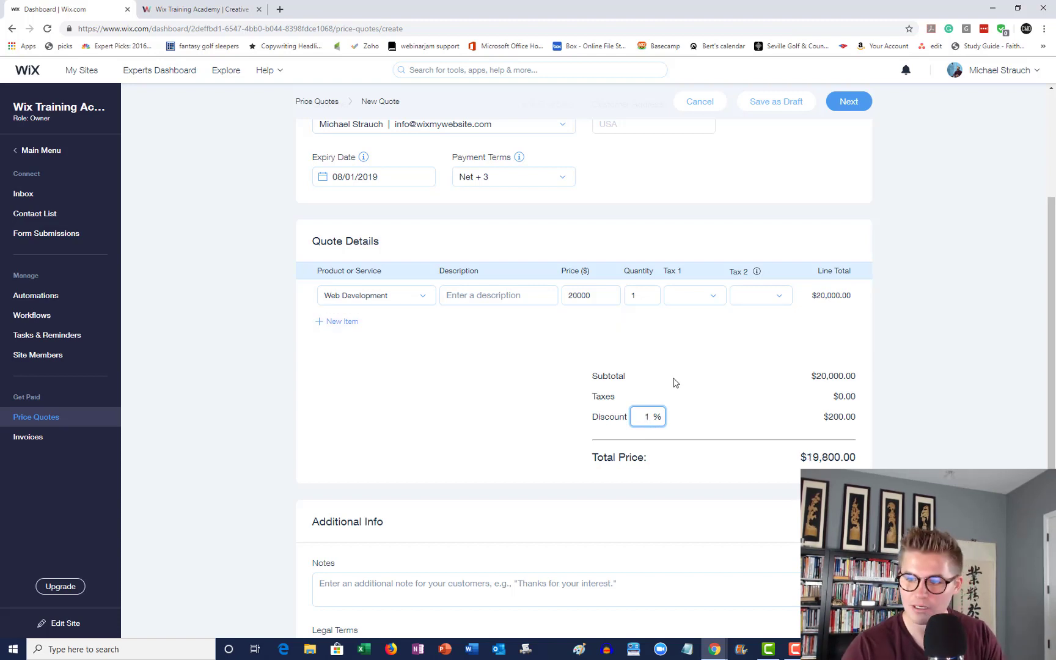
text(0)
click(521, 373)
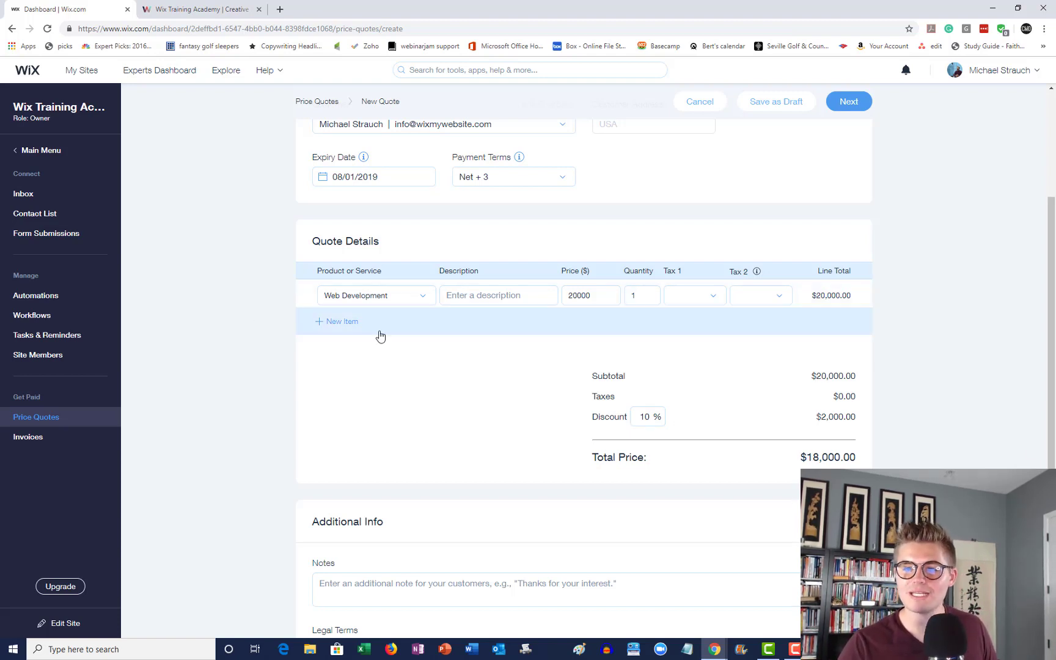
click(347, 322)
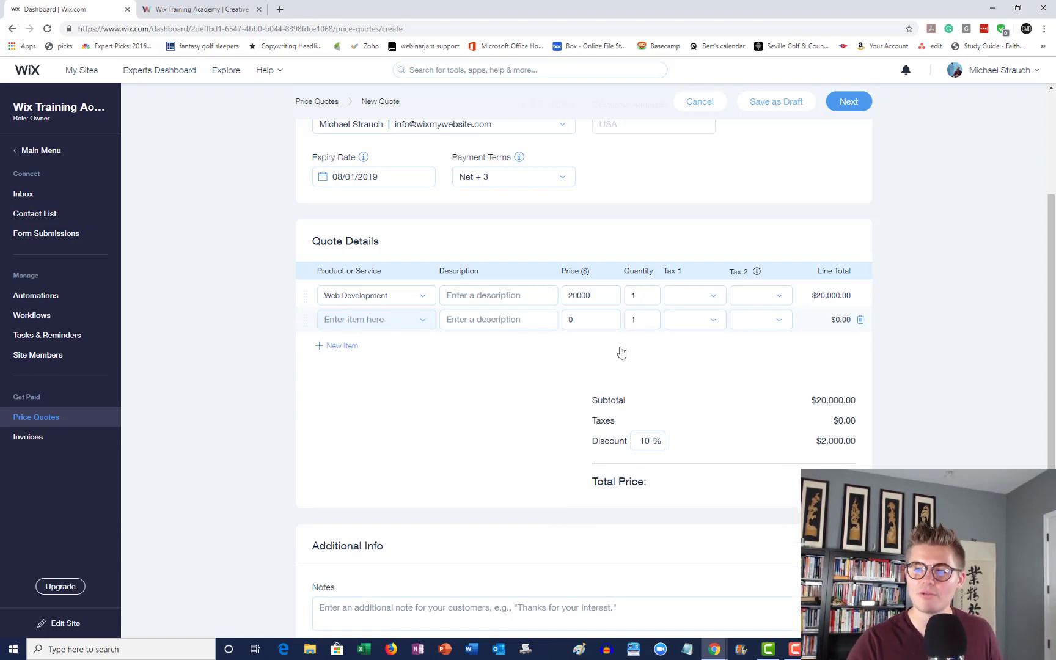
click(860, 320)
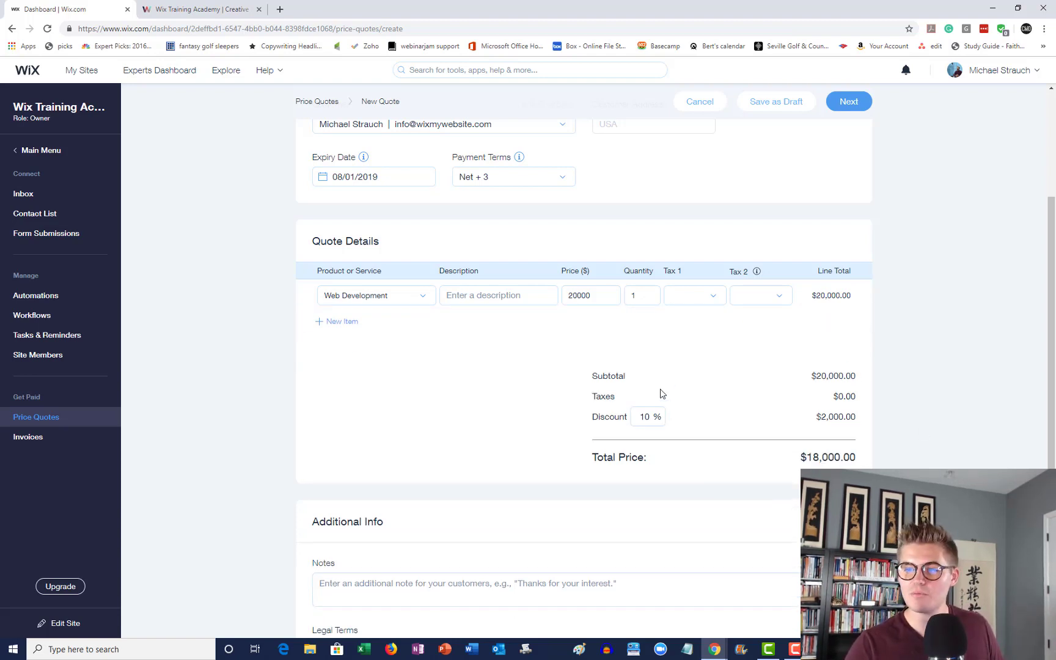
scroll(715, 429, down, 2)
click(382, 445)
click(404, 512)
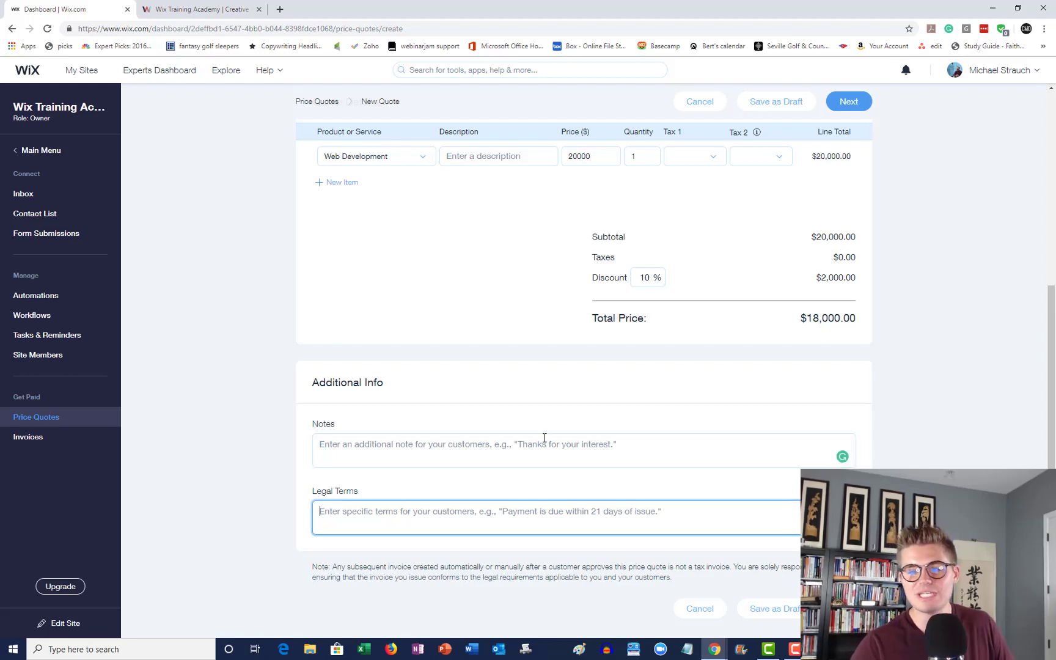
click(423, 456)
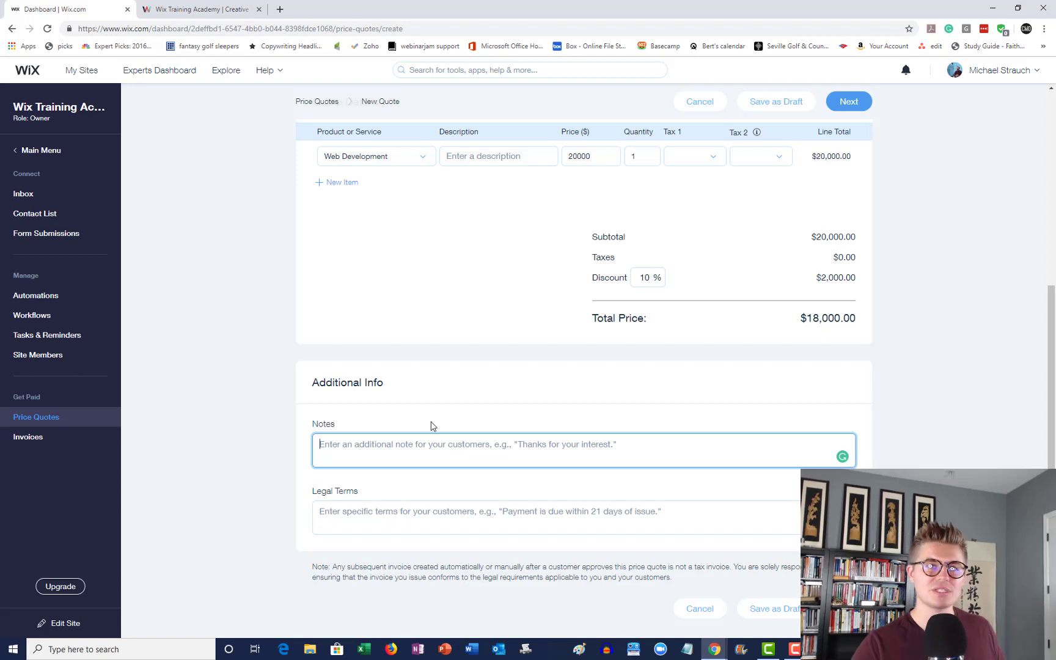
click(426, 525)
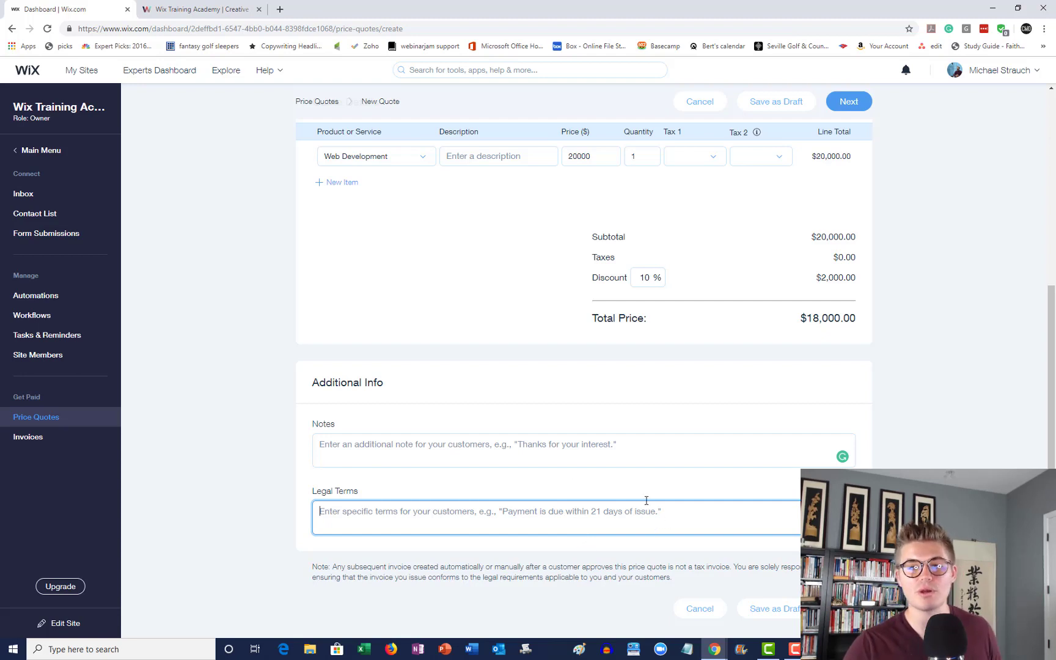
click(543, 548)
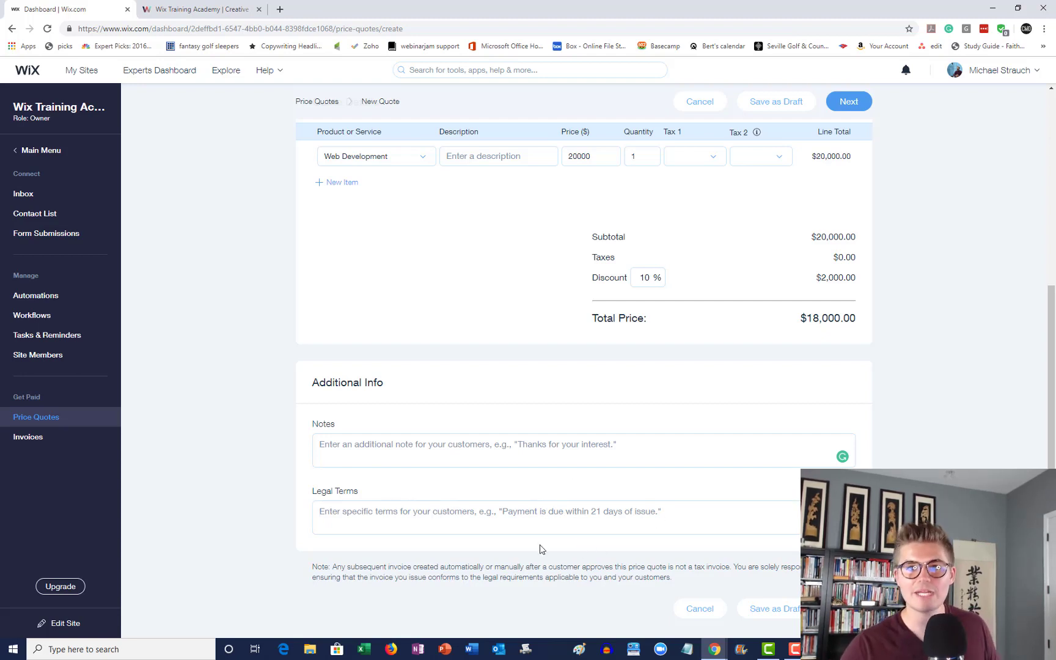
scroll(541, 549, up, 2)
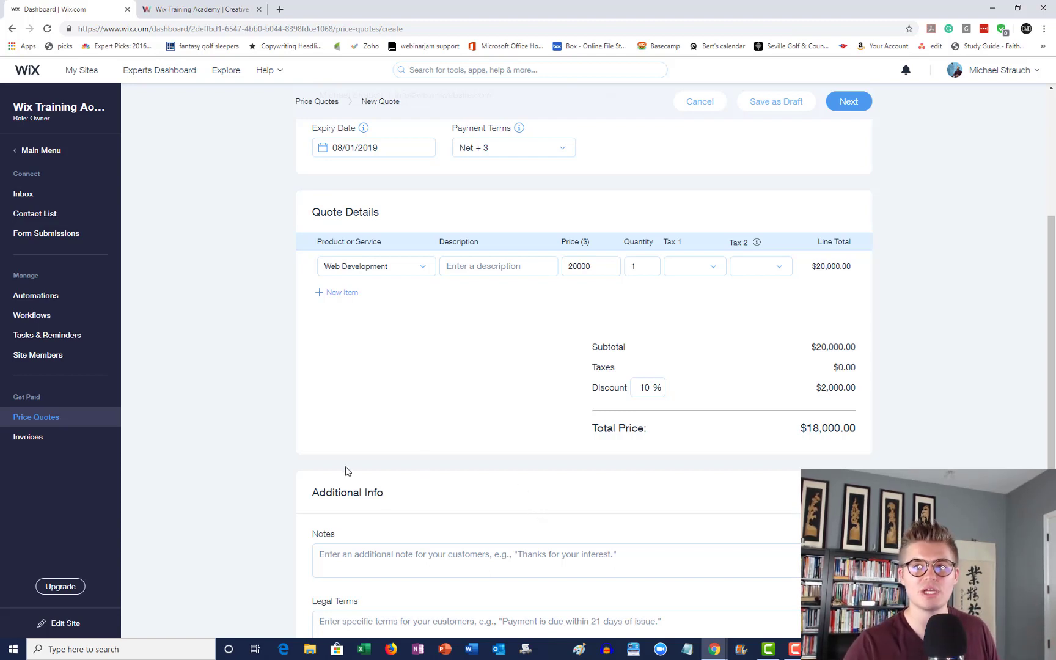
scroll(255, 360, down, 2)
- Preview the quote with its $18,000.00 total and choose Print
scroll(445, 397, up, 5)
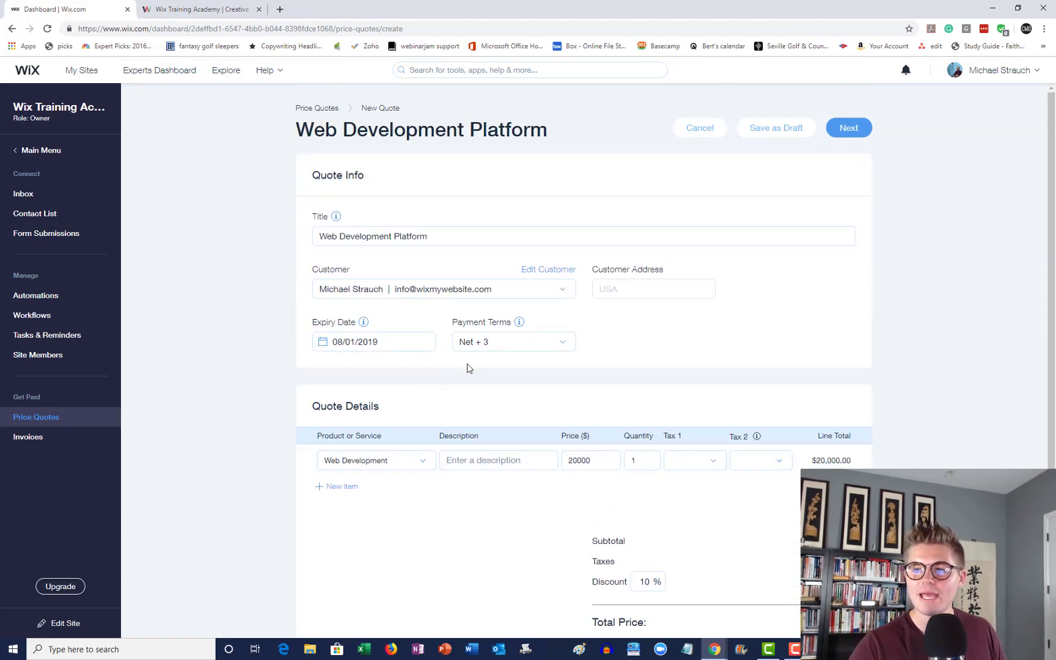
click(849, 129)
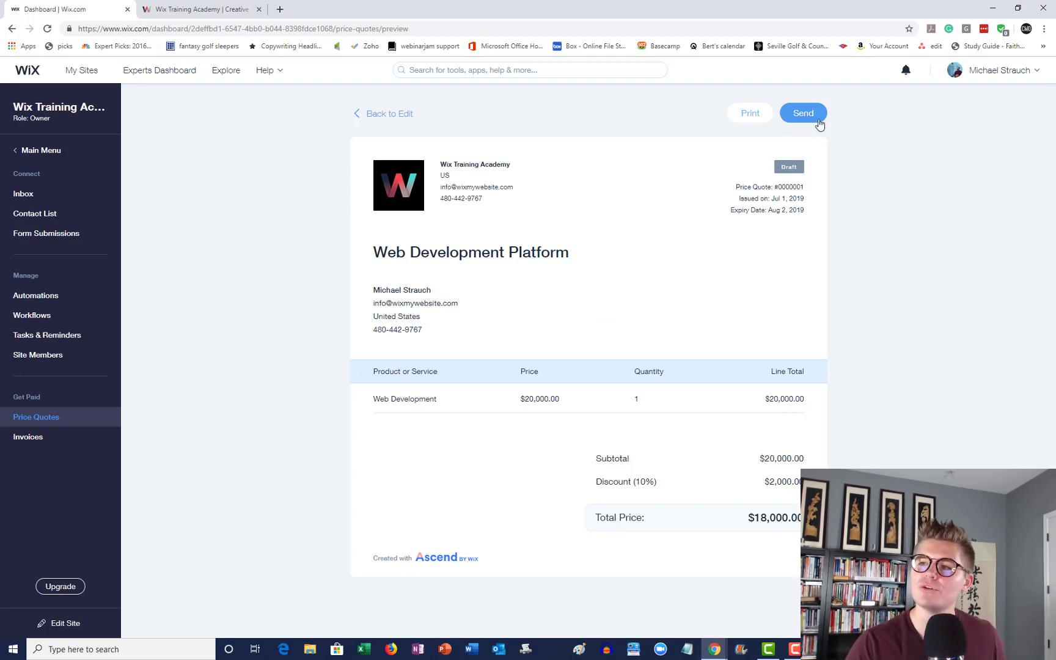
click(749, 115)
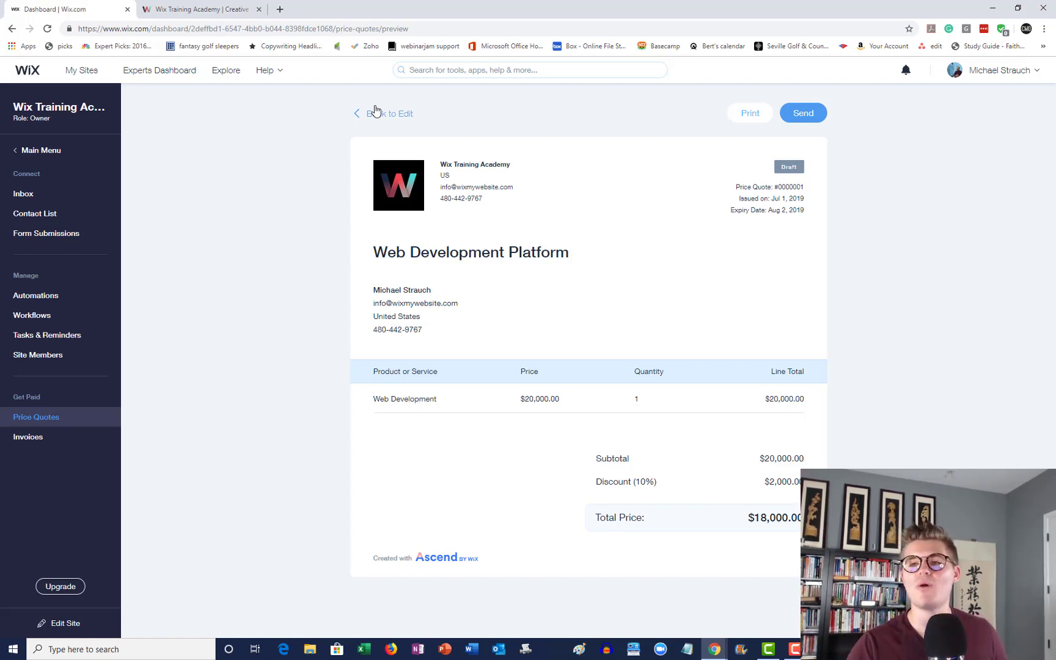
- Re-preview the quote, then leave for Invoices and discard the unsaved quote
click(384, 119)
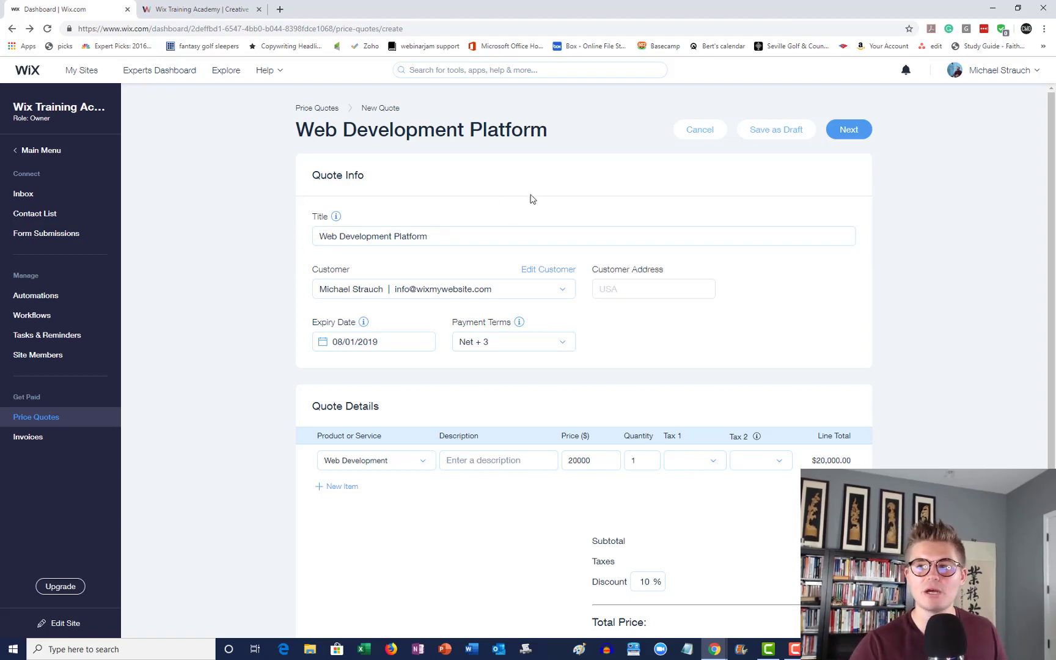
click(835, 132)
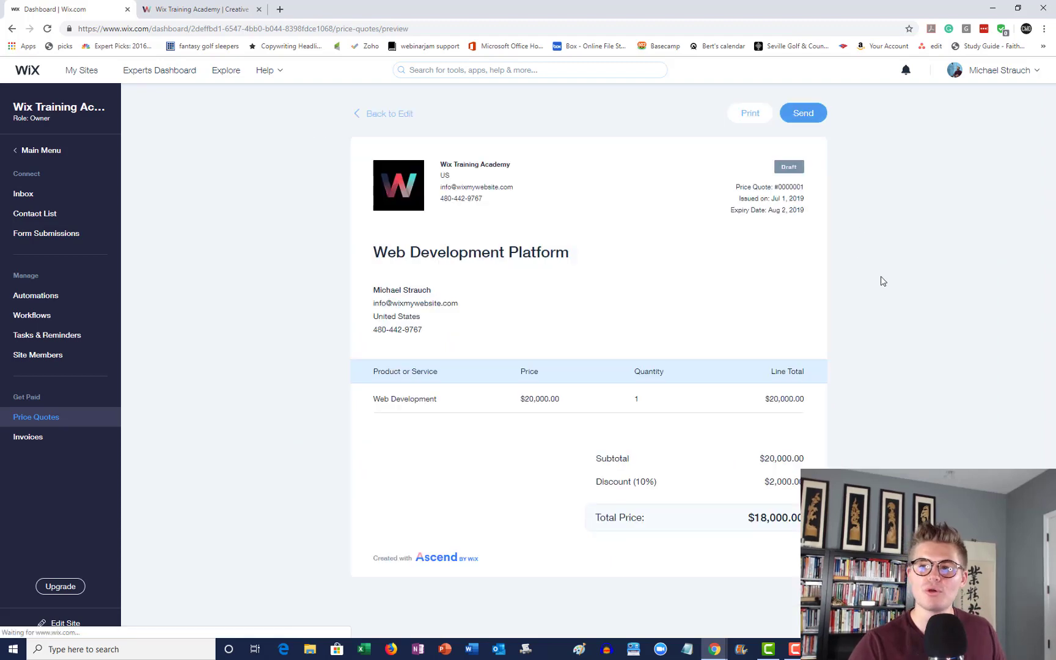
click(37, 438)
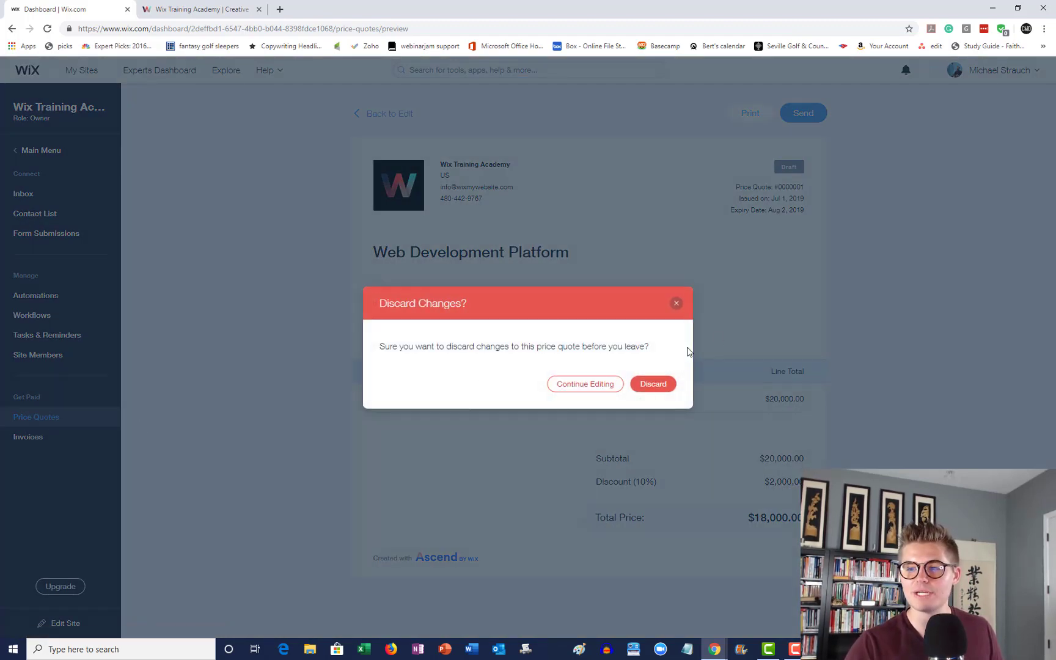
click(653, 383)
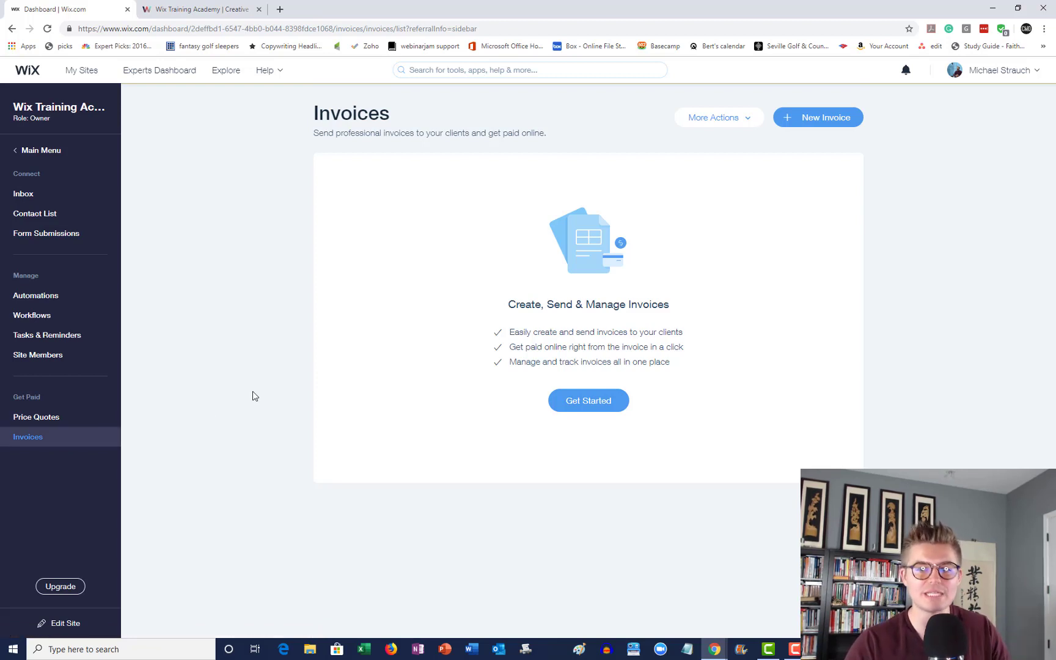
- Return to the Price Quotes list, which still shows 0 quotes
click(71, 419)
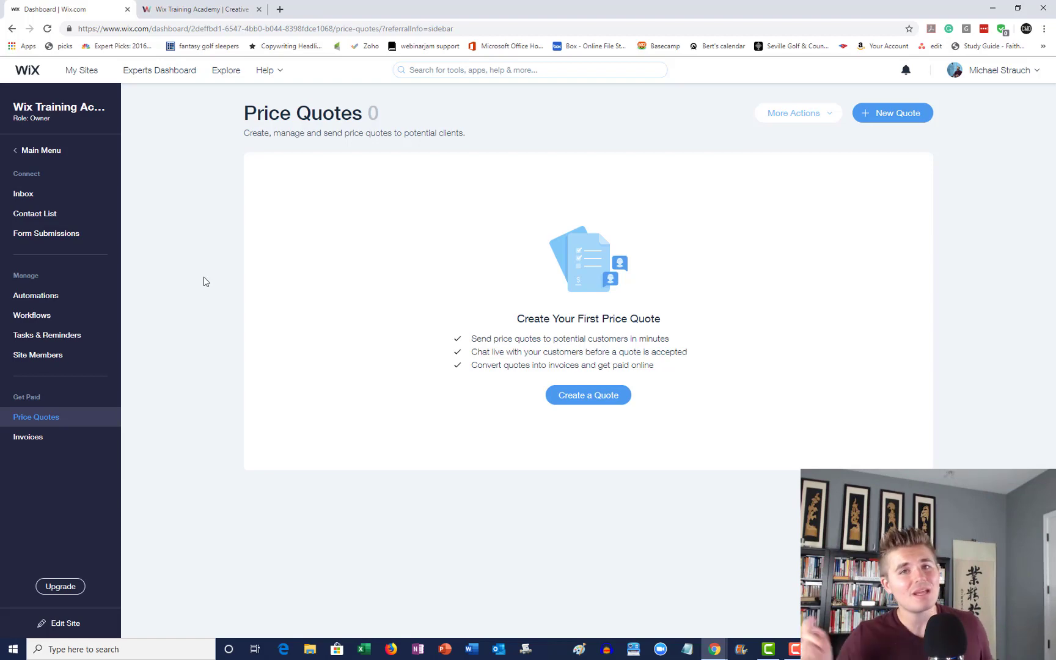
- Switch to the Wix Training Academy site, view the Work With Us form, then return to the top
click(196, 9)
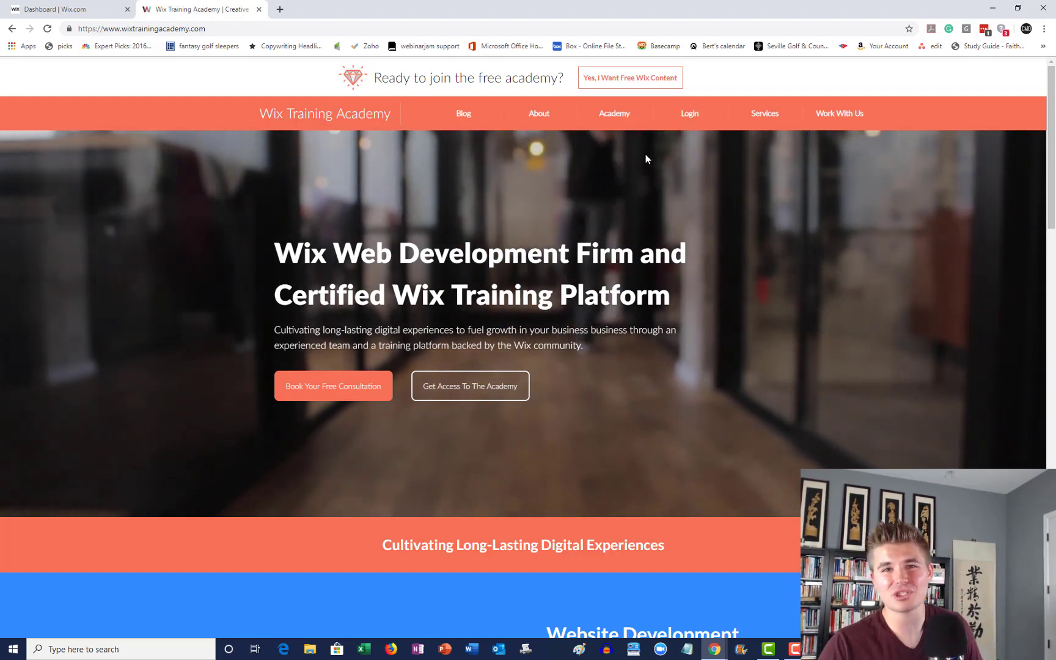
click(855, 116)
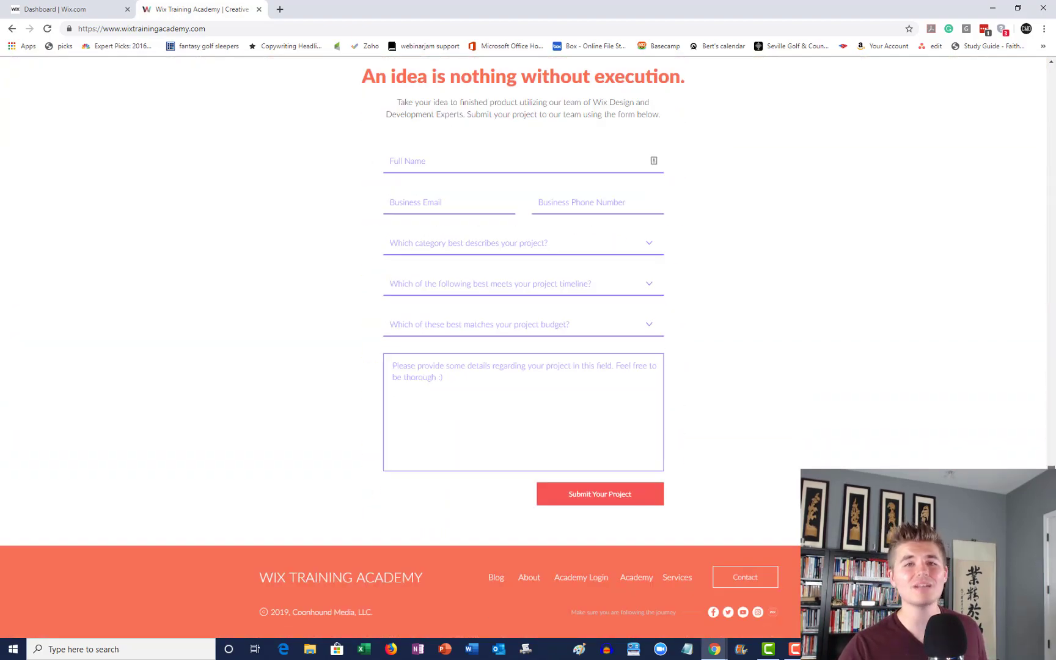
scroll(1007, 253, up, 20)
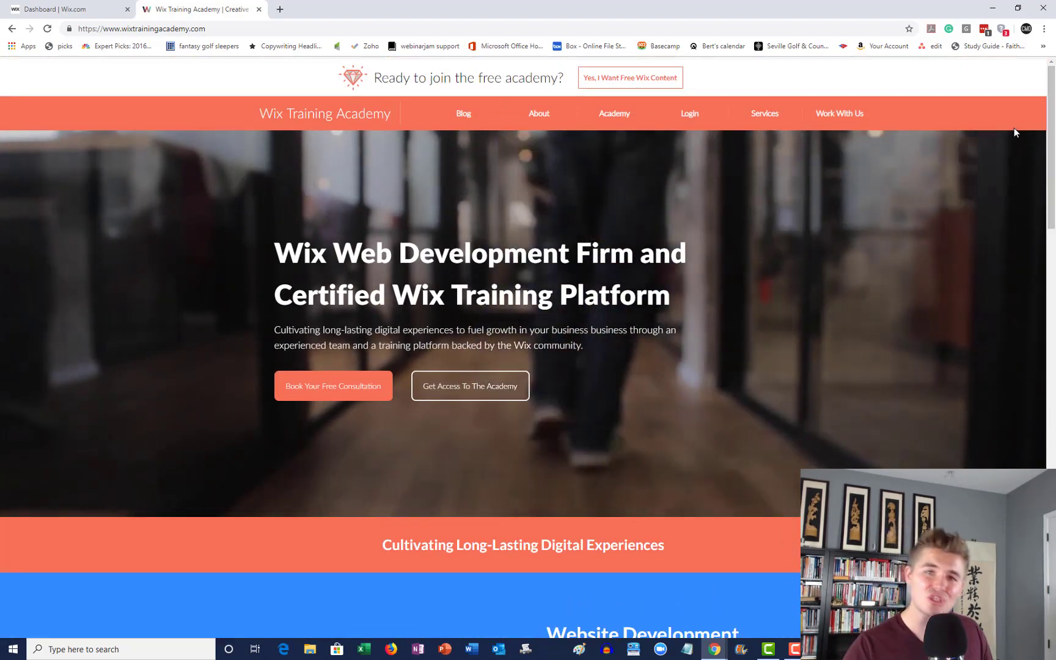